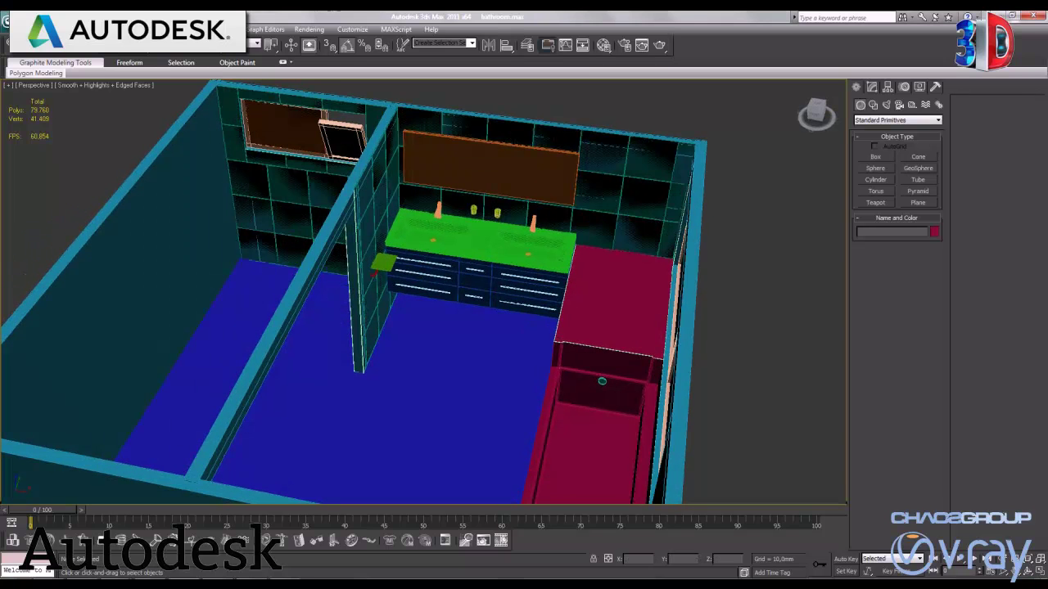
Step: Turn off the maximized Perspective view to show the Top, Front, Left and Perspective viewports
{"action": "key", "text": "alt+w"}
Step: In the maximized Top view, select the row of five wall tiles at the upper corner
{"action": "left_click", "coordinate": [283, 191]}
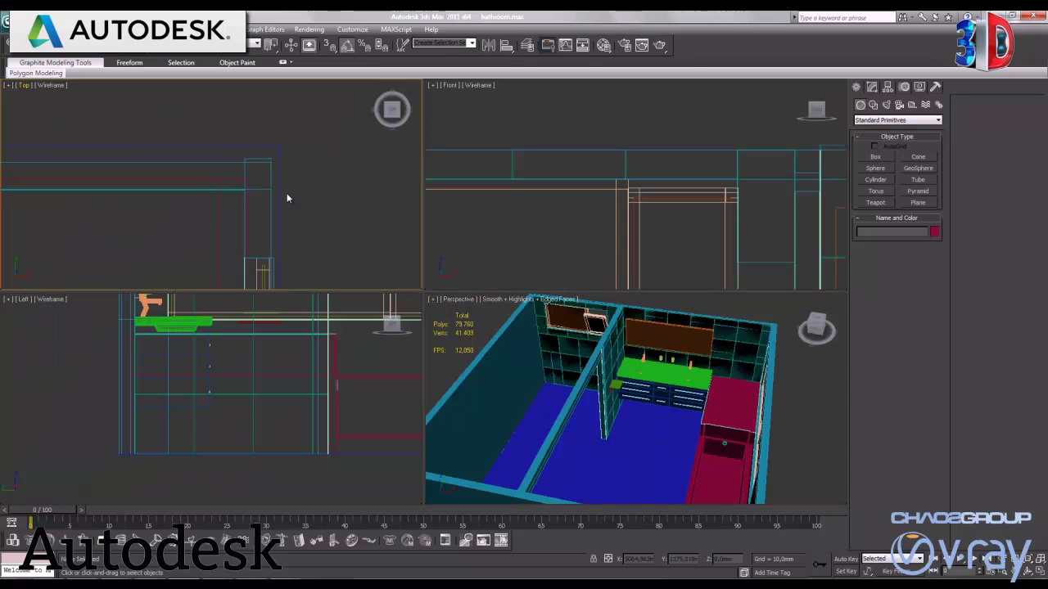
{"action": "key", "text": "alt+w"}
{"action": "mouse_move", "coordinate": [423, 431]}
{"action": "middle_mouse_down"}
{"action": "mouse_move", "coordinate": [517, 293]}
{"action": "mouse_move", "coordinate": [547, 284]}
{"action": "middle_mouse_up"}
{"action": "scroll", "coordinate": [514, 298], "scroll_direction": "down", "scroll_amount": 5}
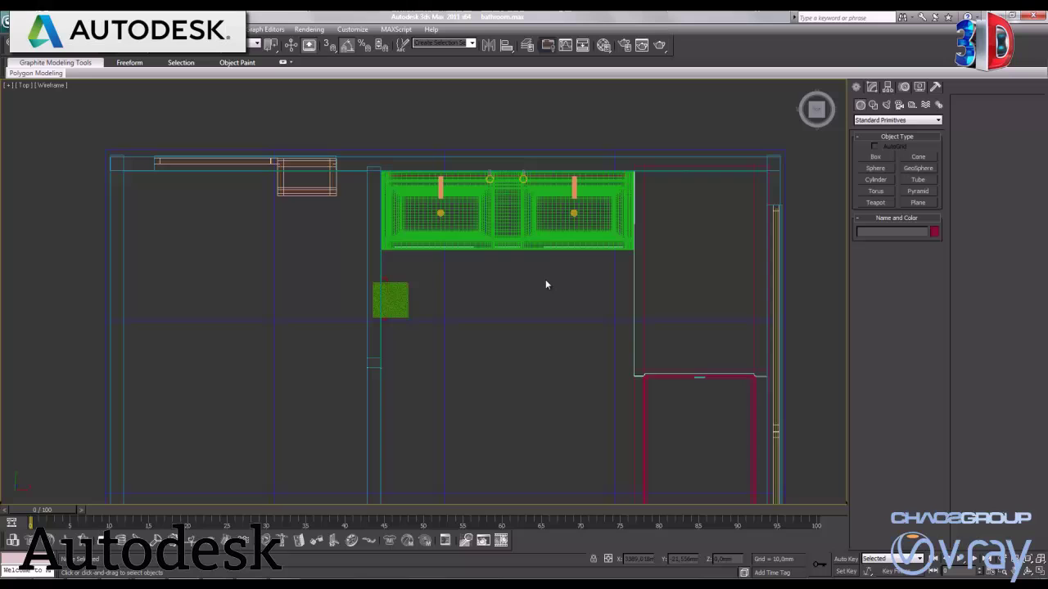
{"action": "scroll", "coordinate": [363, 314], "scroll_direction": "up", "scroll_amount": 5}
{"action": "mouse_move", "coordinate": [318, 298]}
{"action": "middle_mouse_down"}
{"action": "mouse_move", "coordinate": [429, 317]}
{"action": "mouse_move", "coordinate": [420, 302]}
{"action": "middle_mouse_up"}
{"action": "left_click_drag", "start_coordinate": [429, 289], "coordinate": [430, 290]}
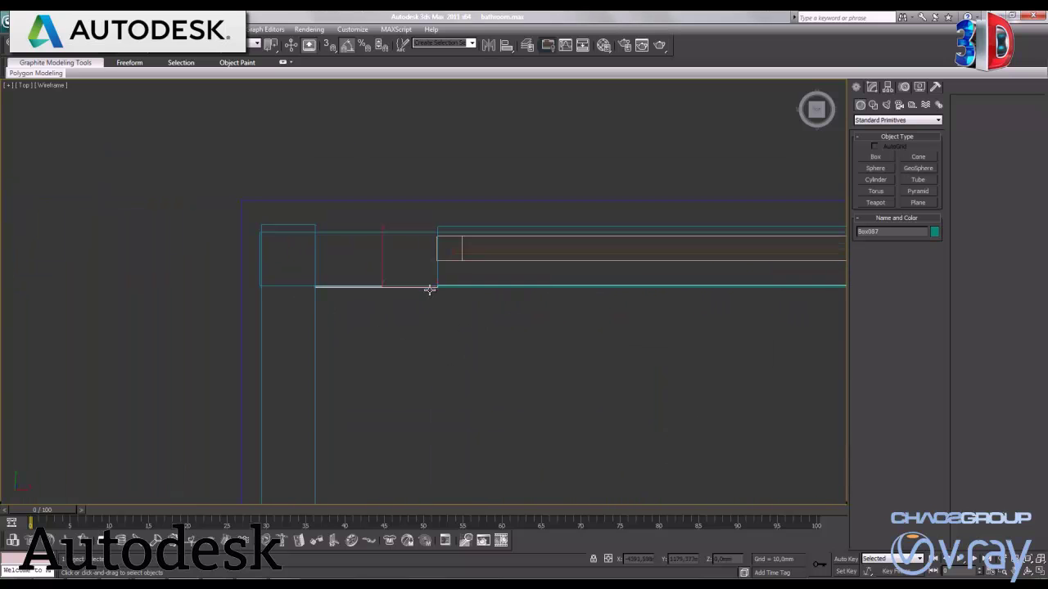
{"action": "right_click", "coordinate": [387, 316]}
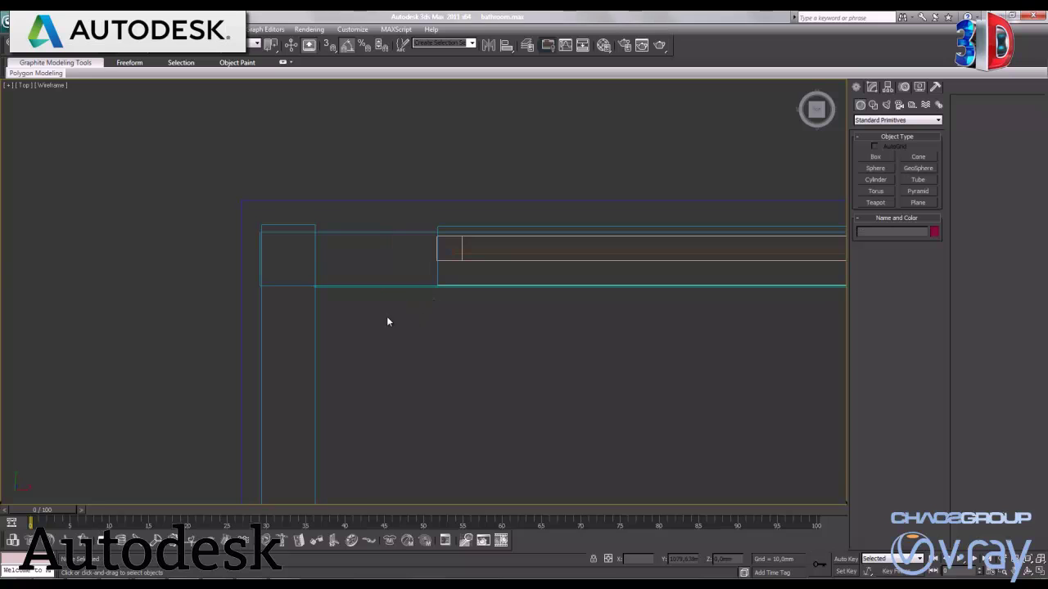
{"action": "scroll", "coordinate": [401, 311], "scroll_direction": "up", "scroll_amount": 3}
{"action": "left_click_drag", "start_coordinate": [396, 305], "coordinate": [374, 273]}
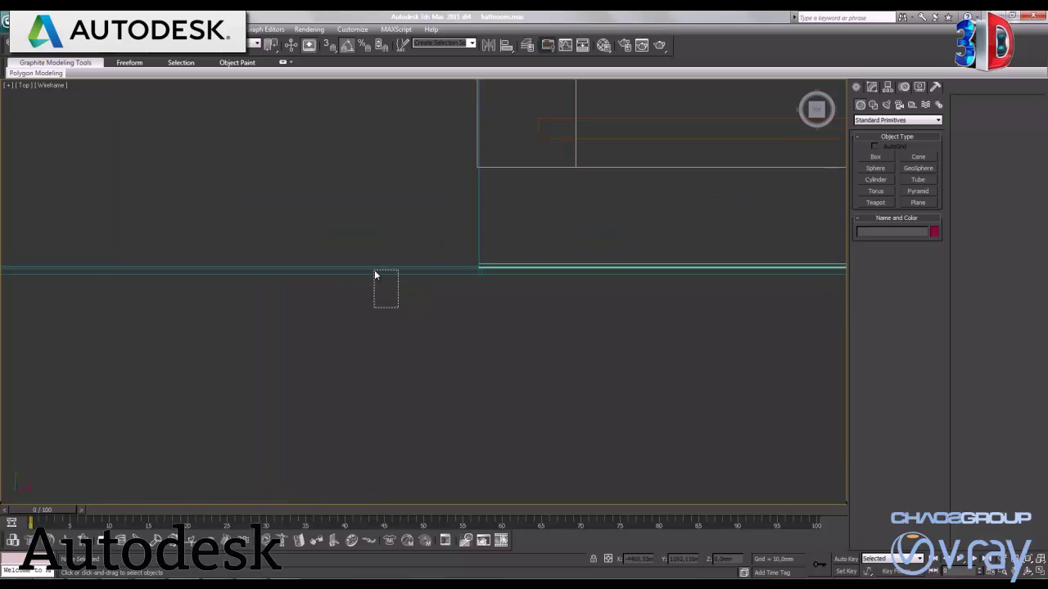
{"action": "scroll", "coordinate": [399, 300], "scroll_direction": "down", "scroll_amount": 3}
Step: Clone the five tiles as a copy and rotate the copy 90 degrees
{"action": "key", "text": "w"}
{"action": "left_click_drag", "start_coordinate": [405, 272], "coordinate": [405, 291], "text": "shift"}
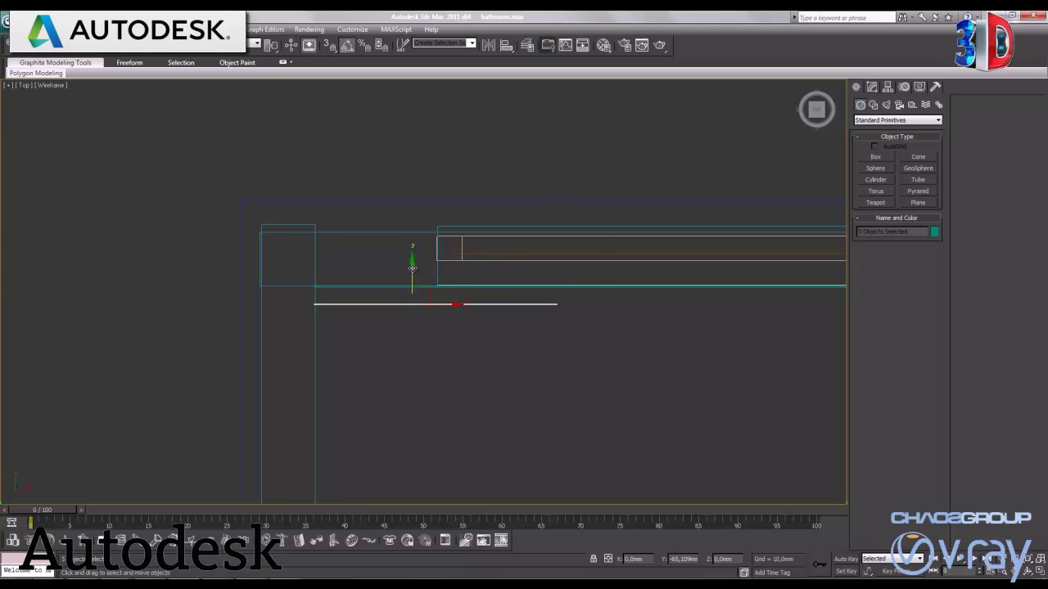
{"action": "left_click", "coordinate": [524, 345]}
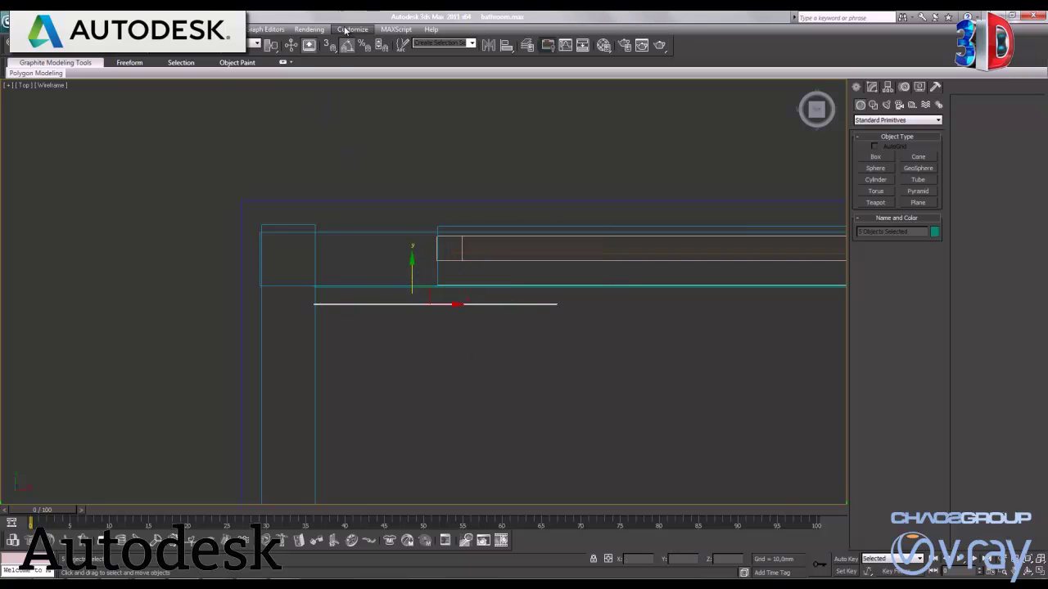
{"action": "key", "text": "e"}
{"action": "mouse_move", "coordinate": [464, 290]}
{"action": "left_mouse_down"}
{"action": "mouse_move", "coordinate": [459, 273]}
{"action": "mouse_move", "coordinate": [413, 386]}
{"action": "left_mouse_up"}
Step: Slide the rotated tile row left until it sits flush against the side wall
{"action": "key", "text": "w"}
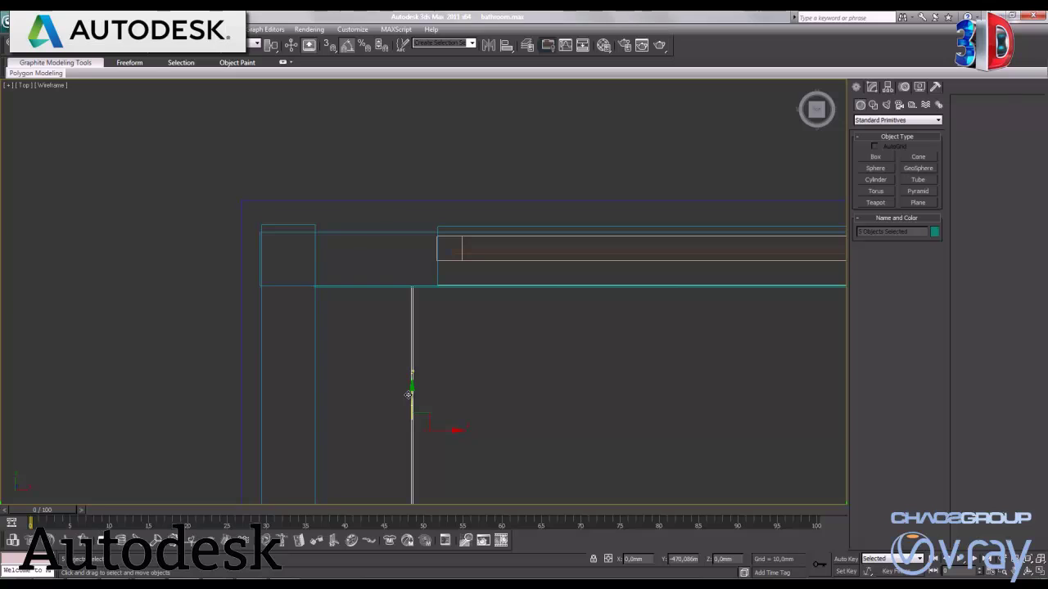
{"action": "left_click_drag", "start_coordinate": [451, 434], "coordinate": [356, 433]}
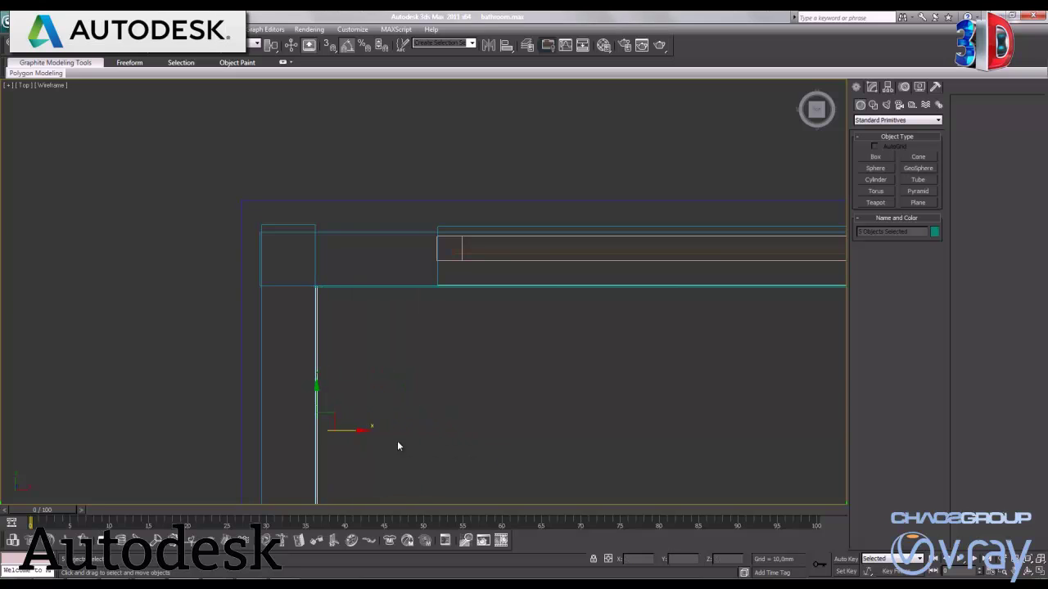
{"action": "middle_click_drag", "start_coordinate": [447, 401], "coordinate": [477, 330]}
{"action": "scroll", "coordinate": [428, 325], "scroll_direction": "up", "scroll_amount": 3}
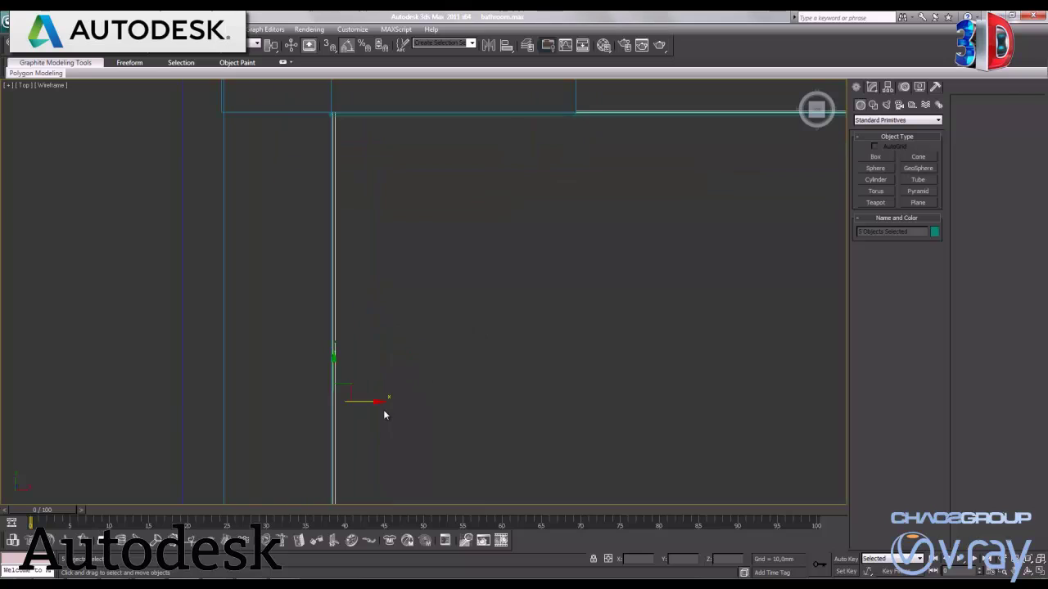
{"action": "left_click_drag", "start_coordinate": [361, 404], "coordinate": [361, 405]}
Step: Delete the top two tiles of the new side-wall column in the Perspective view
{"action": "left_click", "coordinate": [1040, 573]}
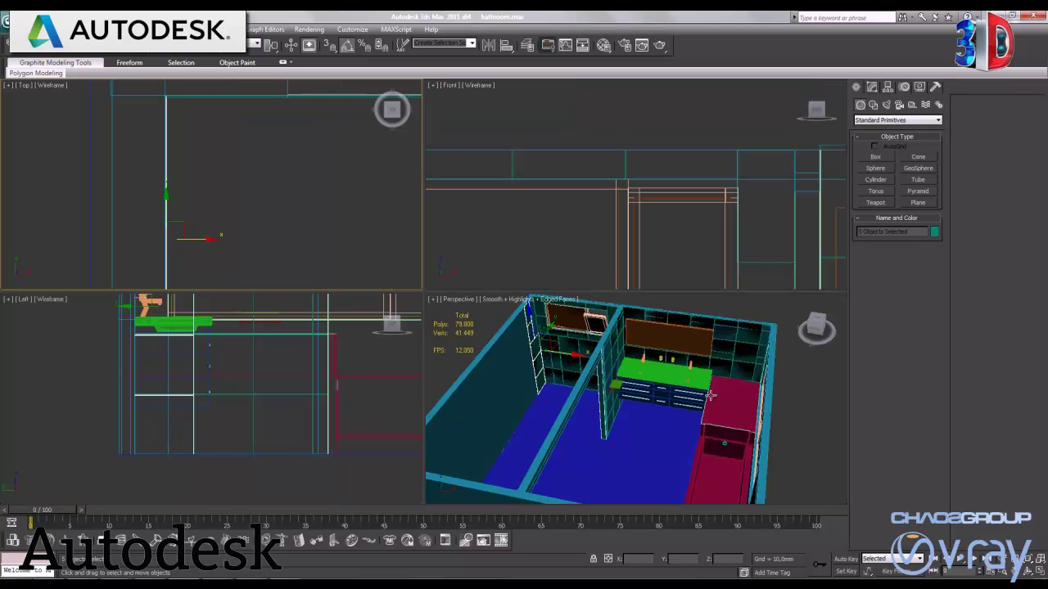
{"action": "left_click", "coordinate": [1040, 573]}
{"action": "scroll", "coordinate": [480, 315], "scroll_direction": "up", "scroll_amount": 3}
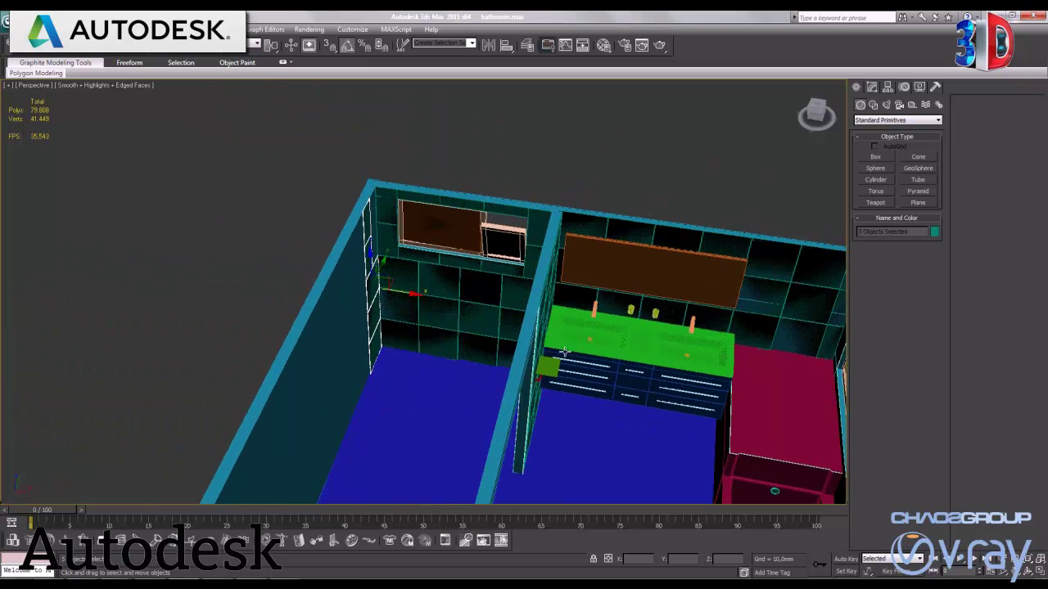
{"action": "scroll", "coordinate": [480, 315], "scroll_direction": "up", "scroll_amount": 2}
{"action": "middle_click_drag", "start_coordinate": [479, 315], "coordinate": [415, 314], "text": "alt"}
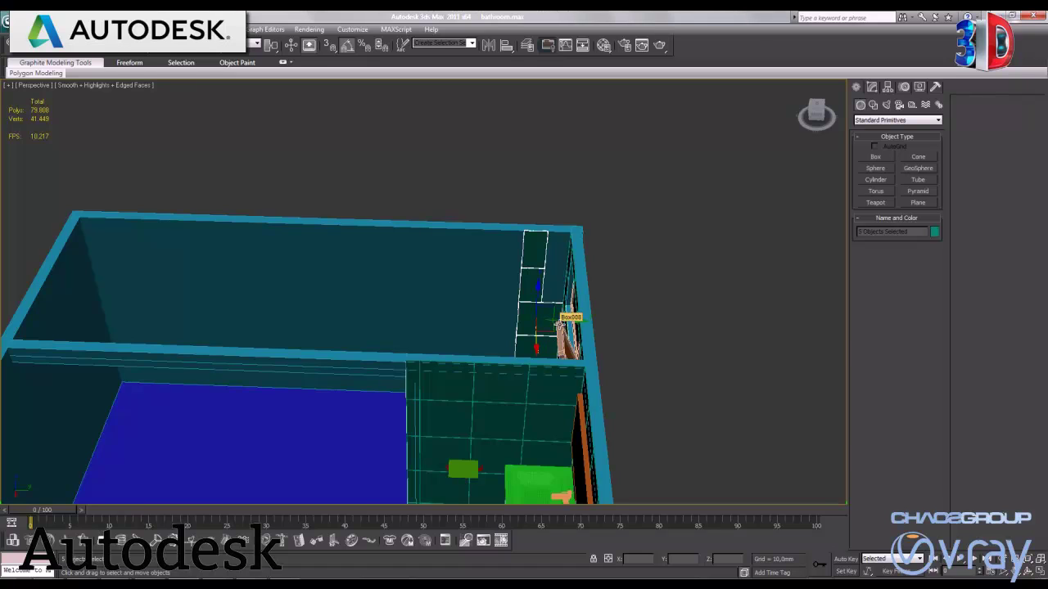
{"action": "left_click", "coordinate": [534, 249]}
{"action": "left_click", "coordinate": [532, 285], "text": "ctrl"}
{"action": "key", "text": "Delete"}
{"action": "left_click", "coordinate": [520, 318]}
{"action": "left_click", "coordinate": [1041, 573]}
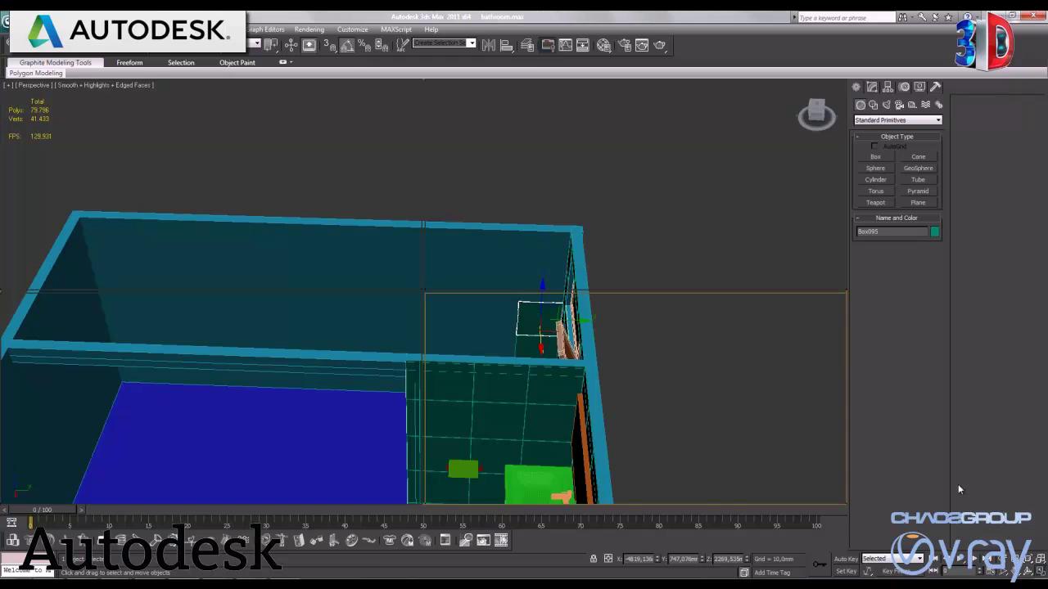
Step: In the Left view, Shift-move the lower tile upward to stack 2 copies above it
{"action": "scroll", "coordinate": [605, 236], "scroll_direction": "down", "scroll_amount": 3}
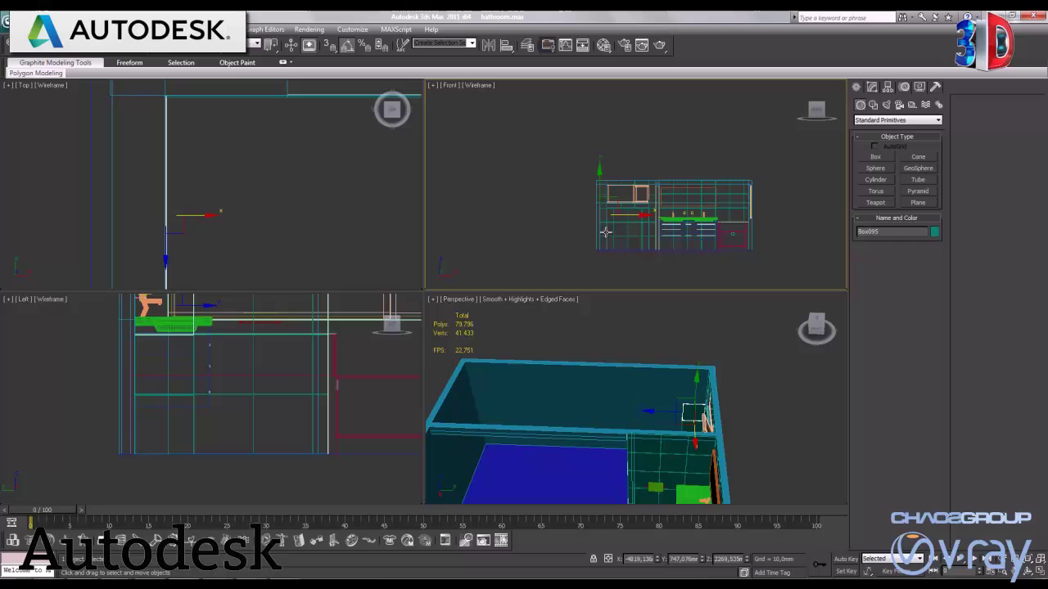
{"action": "right_click", "coordinate": [319, 375]}
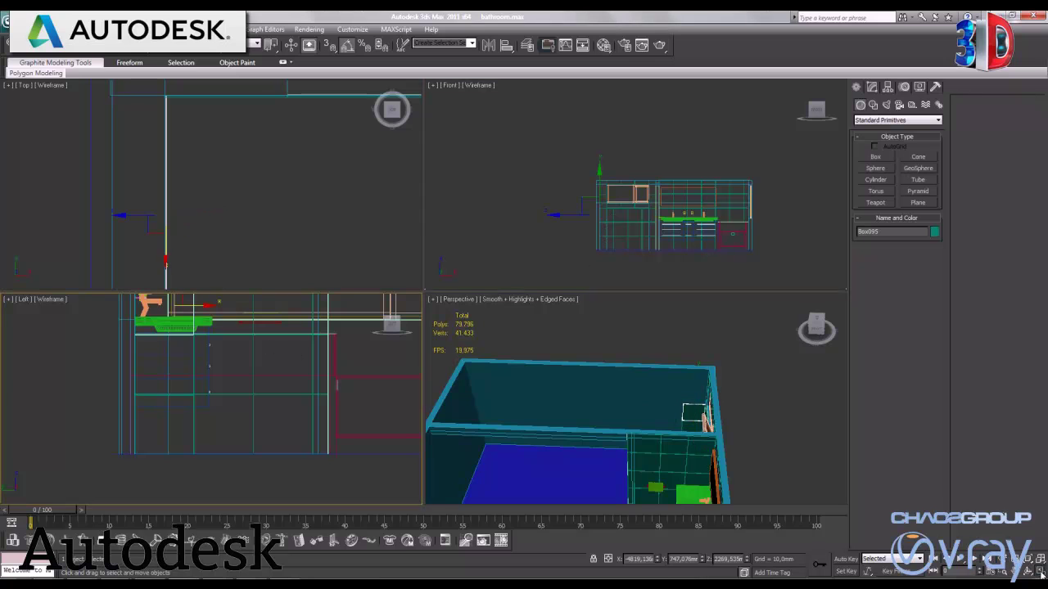
{"action": "left_click", "coordinate": [1039, 573]}
{"action": "middle_click_drag", "start_coordinate": [582, 283], "coordinate": [574, 381]}
{"action": "scroll", "coordinate": [580, 375], "scroll_direction": "down", "scroll_amount": 5}
{"action": "scroll", "coordinate": [580, 378], "scroll_direction": "up", "scroll_amount": 2}
{"action": "scroll", "coordinate": [548, 319], "scroll_direction": "up", "scroll_amount": 2}
{"action": "scroll", "coordinate": [532, 330], "scroll_direction": "up", "scroll_amount": 2}
{"action": "scroll", "coordinate": [514, 326], "scroll_direction": "up", "scroll_amount": 2}
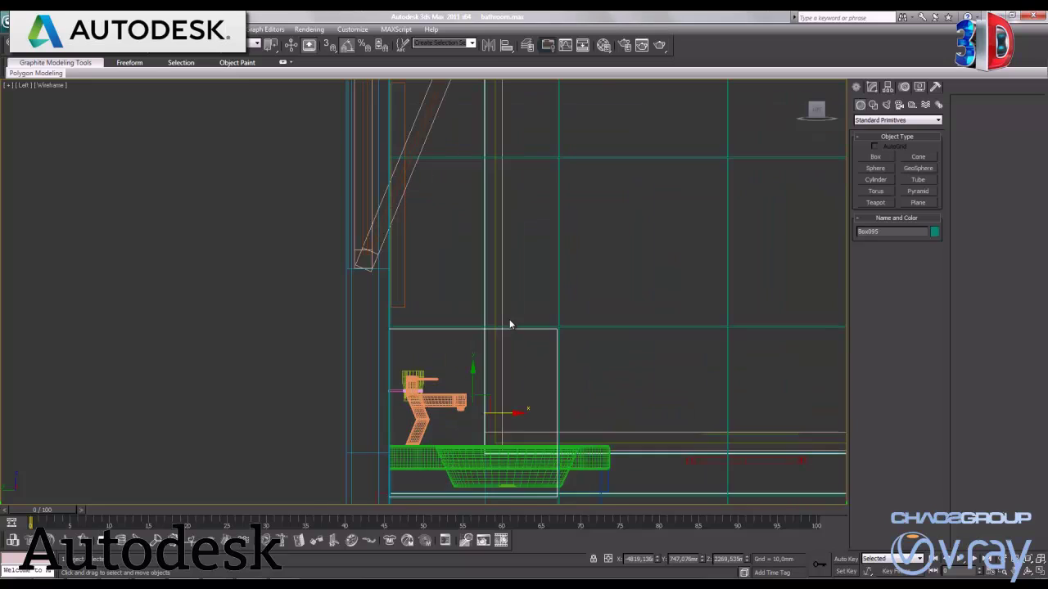
{"action": "scroll", "coordinate": [509, 319], "scroll_direction": "up", "scroll_amount": 2}
{"action": "left_click_drag", "start_coordinate": [494, 429], "coordinate": [528, 191]}
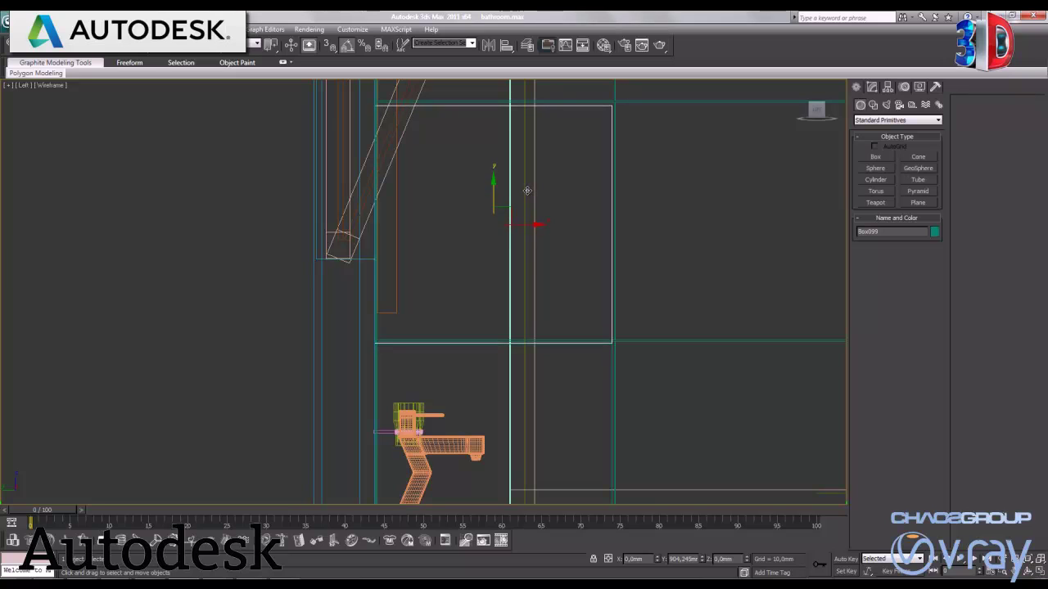
{"action": "left_click_drag", "start_coordinate": [527, 190], "coordinate": [526, 190], "text": "shift"}
{"action": "left_click", "coordinate": [551, 304]}
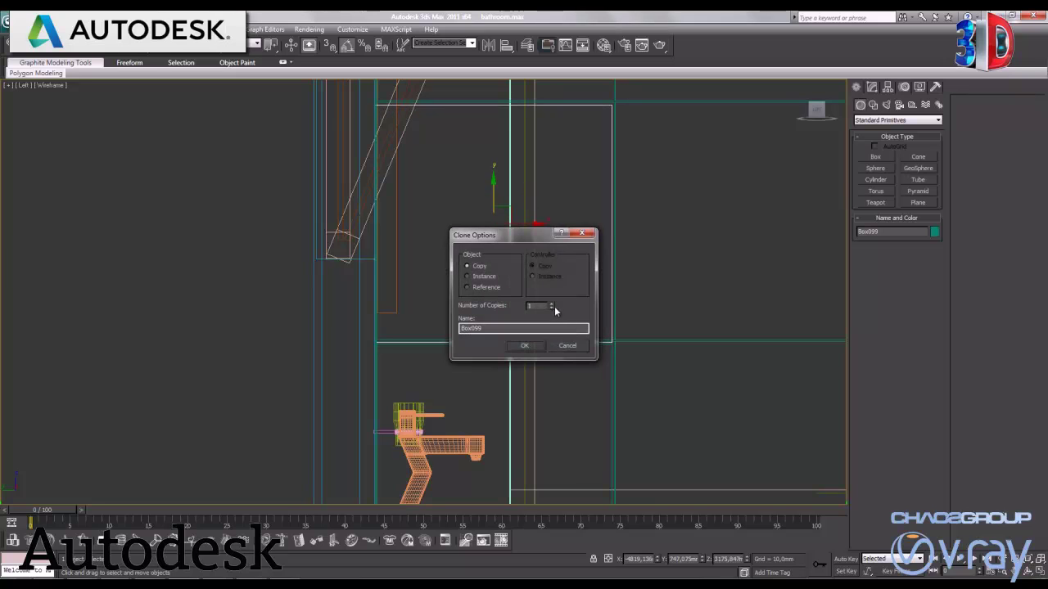
{"action": "left_click", "coordinate": [524, 346]}
Step: Select the five stacked tiles of the corner column in the Perspective view
{"action": "left_click", "coordinate": [1040, 572]}
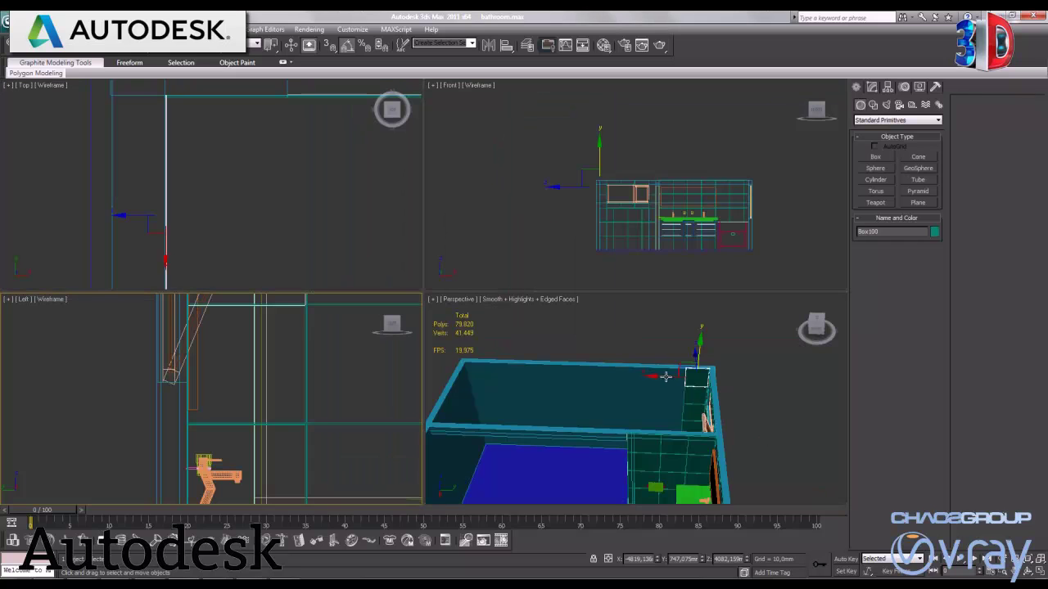
{"action": "left_click", "coordinate": [1039, 572]}
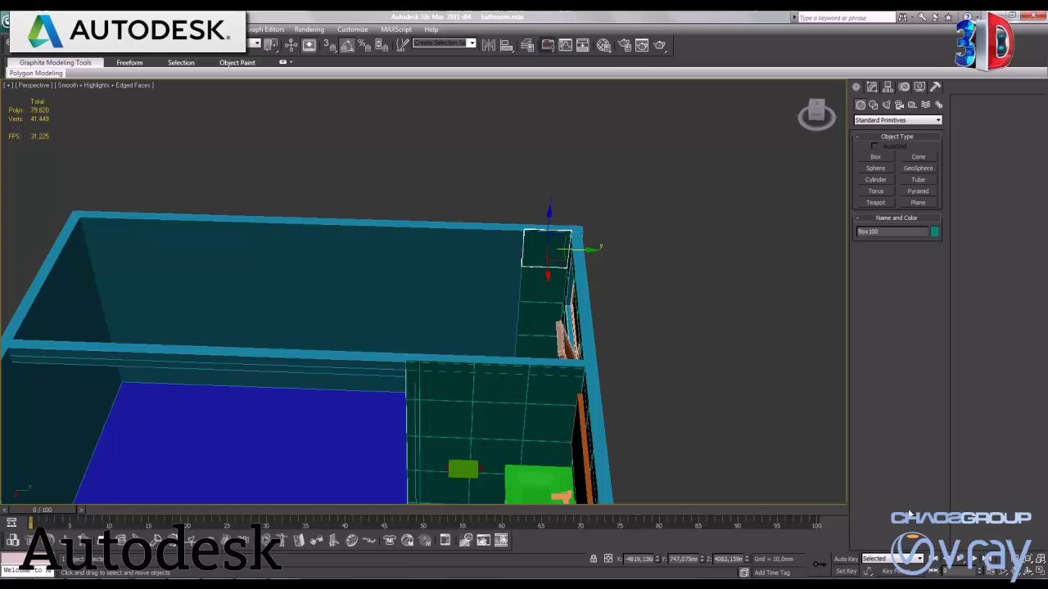
{"action": "middle_click_drag", "start_coordinate": [541, 332], "coordinate": [572, 346], "text": "alt"}
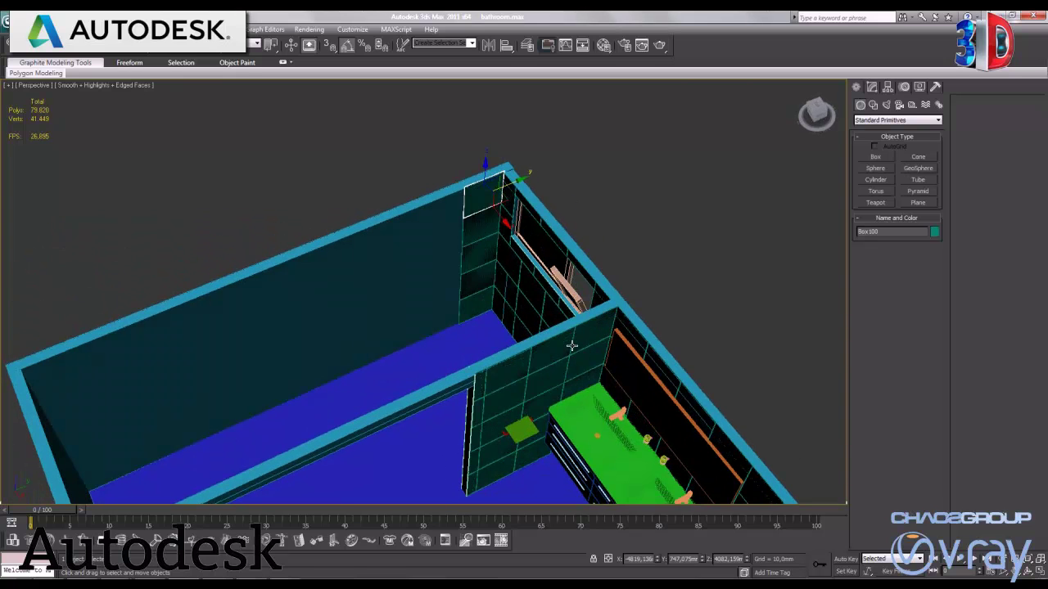
{"action": "left_click", "coordinate": [480, 233], "text": "ctrl"}
{"action": "left_click", "coordinate": [483, 262], "text": "ctrl"}
{"action": "left_click", "coordinate": [482, 290], "text": "ctrl"}
{"action": "left_click", "coordinate": [482, 303], "text": "ctrl"}
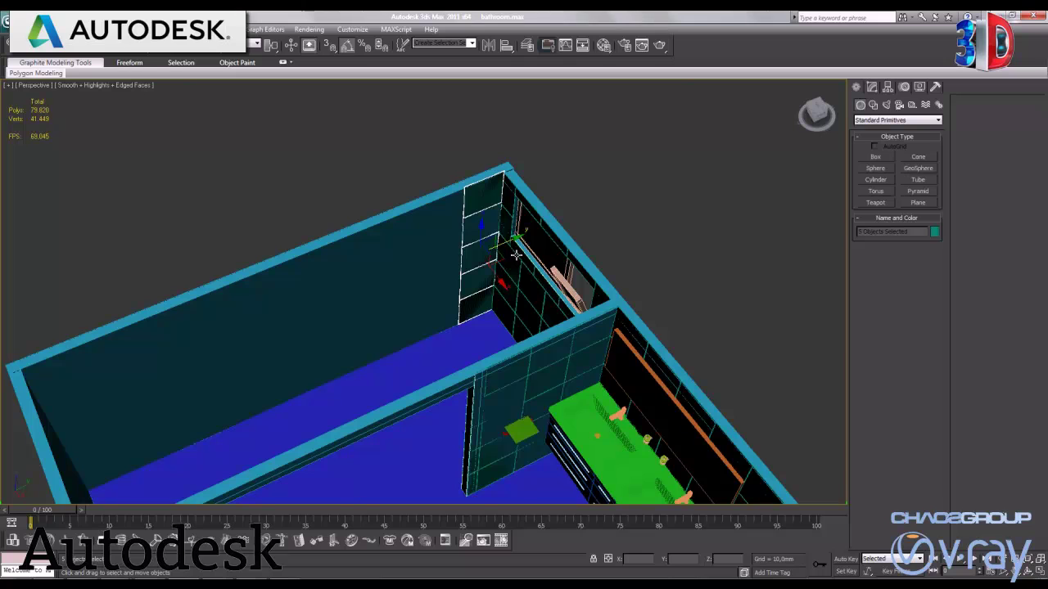
{"action": "scroll", "coordinate": [517, 256], "scroll_direction": "up", "scroll_amount": 5}
{"action": "middle_click_drag", "start_coordinate": [629, 225], "coordinate": [580, 324]}
{"action": "scroll", "coordinate": [579, 323], "scroll_direction": "up", "scroll_amount": 2}
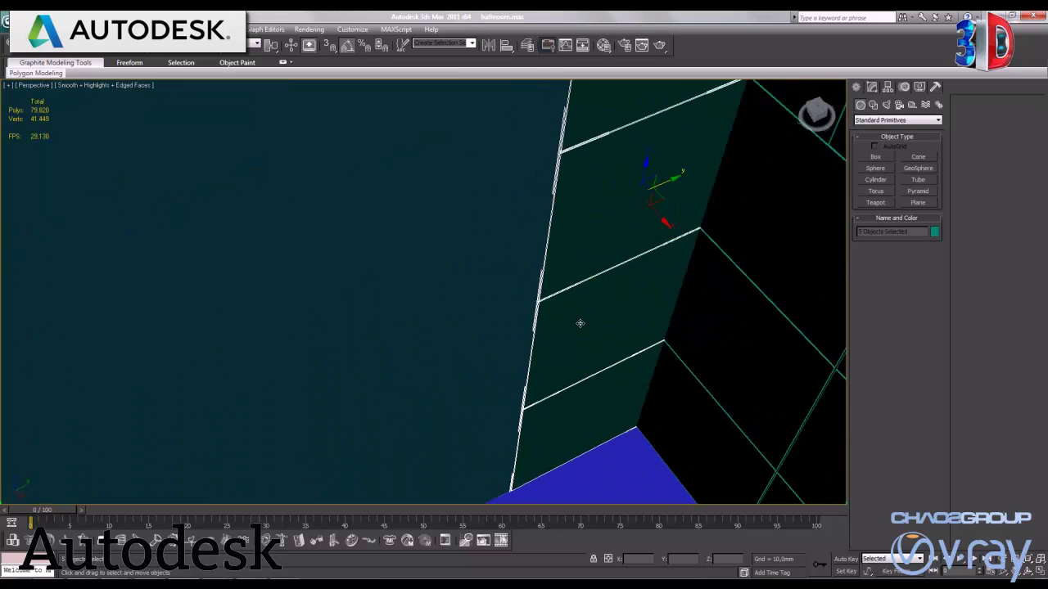
{"action": "scroll", "coordinate": [660, 319], "scroll_direction": "up", "scroll_amount": 2}
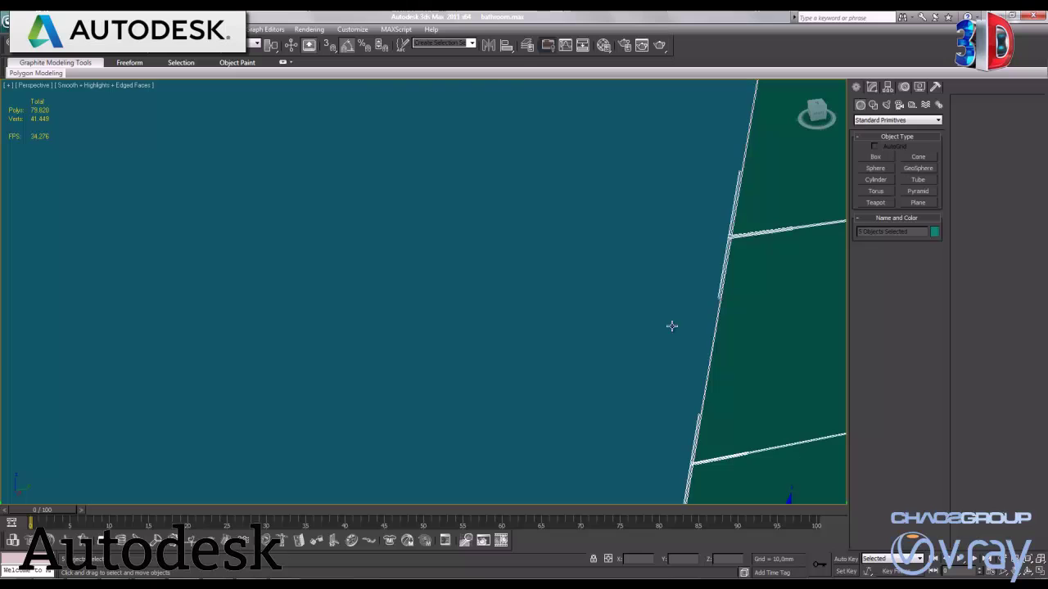
{"action": "scroll", "coordinate": [671, 325], "scroll_direction": "down", "scroll_amount": 5}
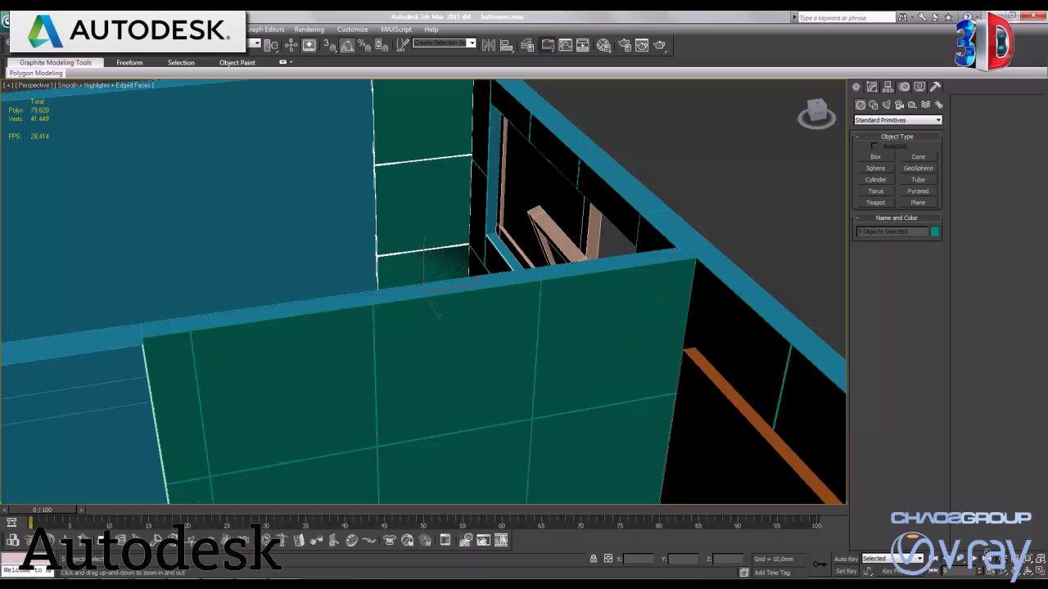
{"action": "mouse_move", "coordinate": [389, 270]}
{"action": "middle_mouse_down", "text": "ctrl+alt"}
{"action": "mouse_move", "coordinate": [376, 230]}
{"action": "mouse_move", "coordinate": [513, 250]}
{"action": "mouse_move", "coordinate": [28, 297]}
{"action": "middle_mouse_up", "text": "ctrl+alt"}
{"action": "scroll", "coordinate": [377, 230], "scroll_direction": "up", "scroll_amount": 2}
{"action": "scroll", "coordinate": [369, 250], "scroll_direction": "up", "scroll_amount": 1}
{"action": "right_click", "coordinate": [513, 249]}
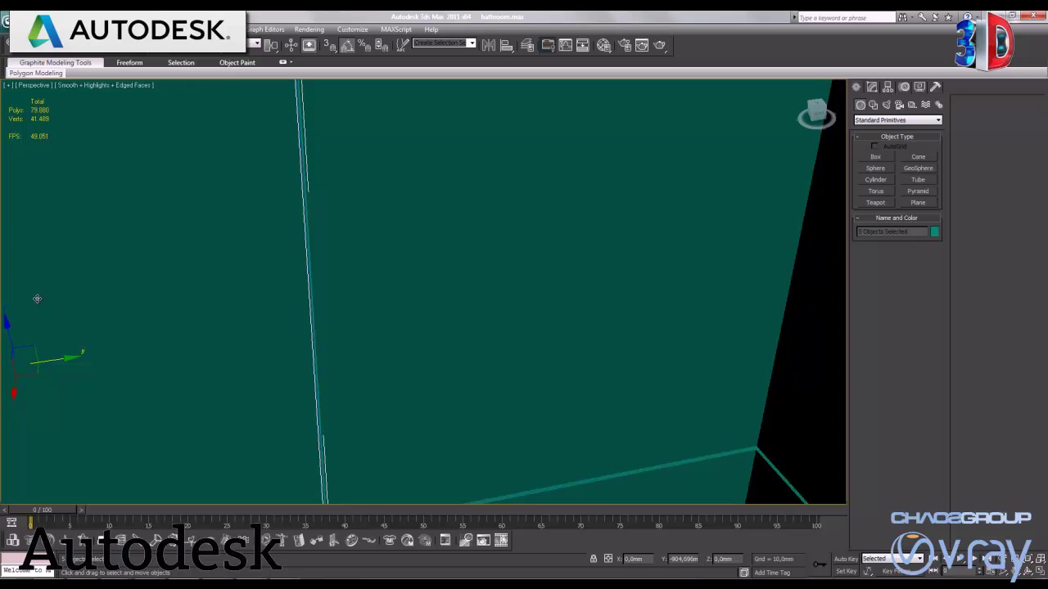
Step: Clone the five-tile column as 5 copies along the wall
{"action": "key", "text": "ctrl+v"}
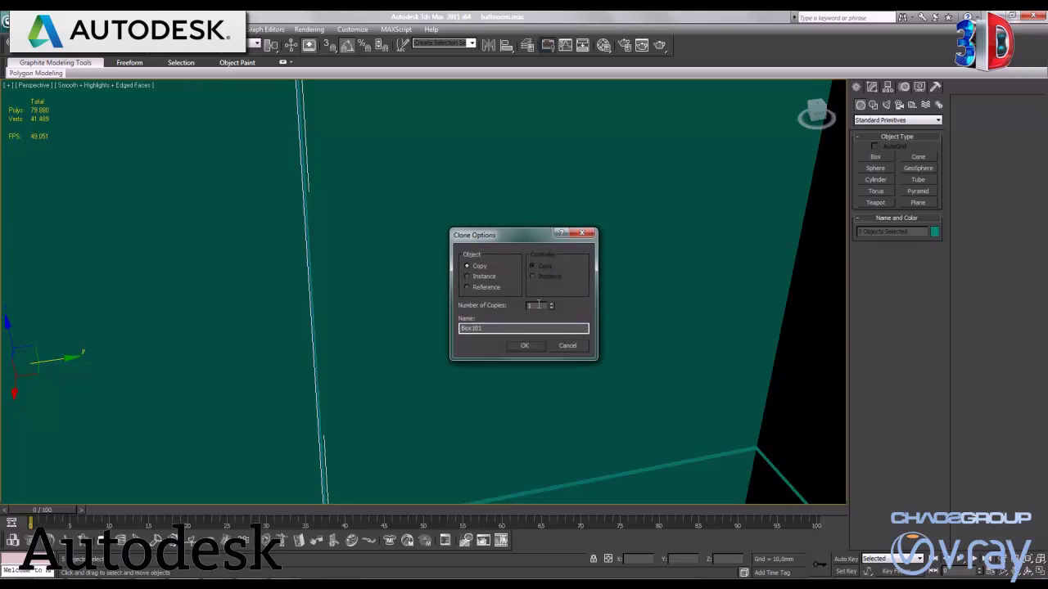
{"action": "left_click", "coordinate": [553, 304]}
{"action": "left_click", "coordinate": [553, 304]}
{"action": "left_click", "coordinate": [553, 303]}
{"action": "left_click", "coordinate": [525, 345]}
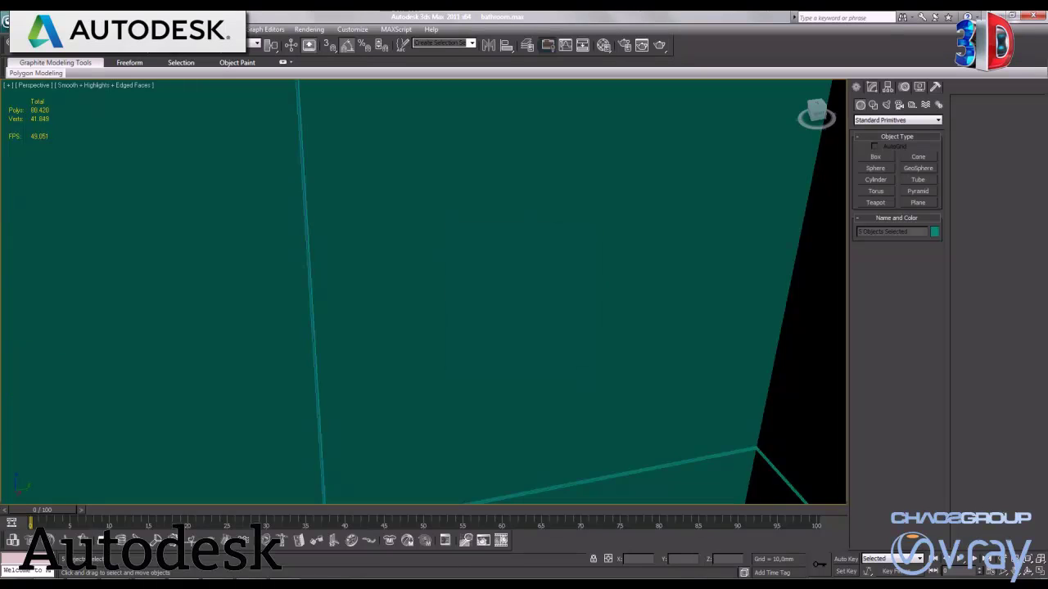
{"action": "left_click", "coordinate": [1039, 574]}
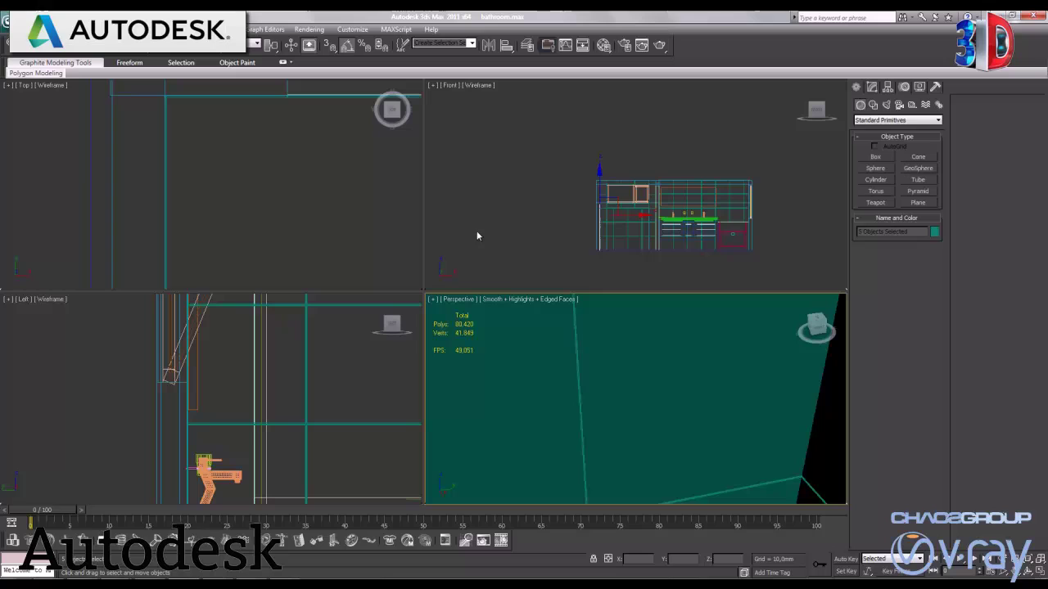
Step: Frame the whole bathroom in Top view and zoom the maximized Perspective view onto the left wall
{"action": "right_click", "coordinate": [311, 214]}
{"action": "key", "text": "z"}
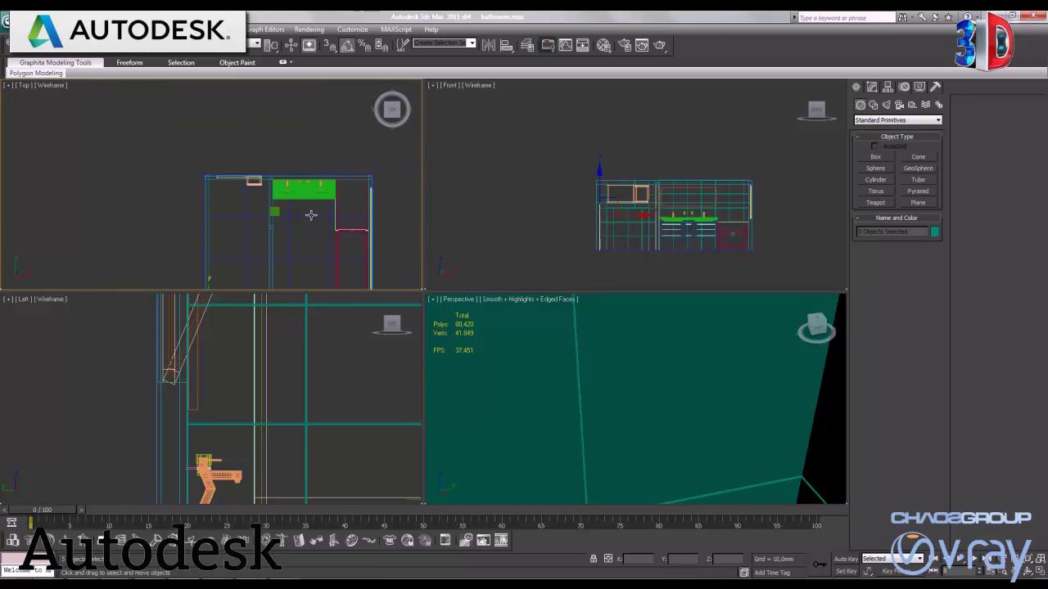
{"action": "right_click", "coordinate": [716, 448]}
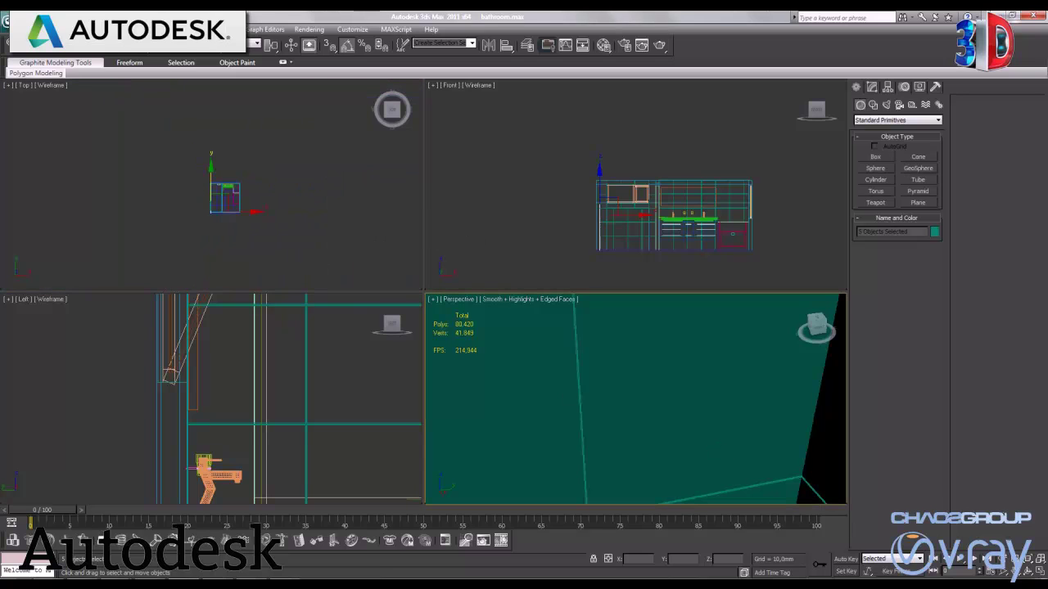
{"action": "left_click", "coordinate": [1040, 571]}
{"action": "key", "text": "alt+z"}
{"action": "left_click_drag", "start_coordinate": [655, 358], "coordinate": [487, 218]}
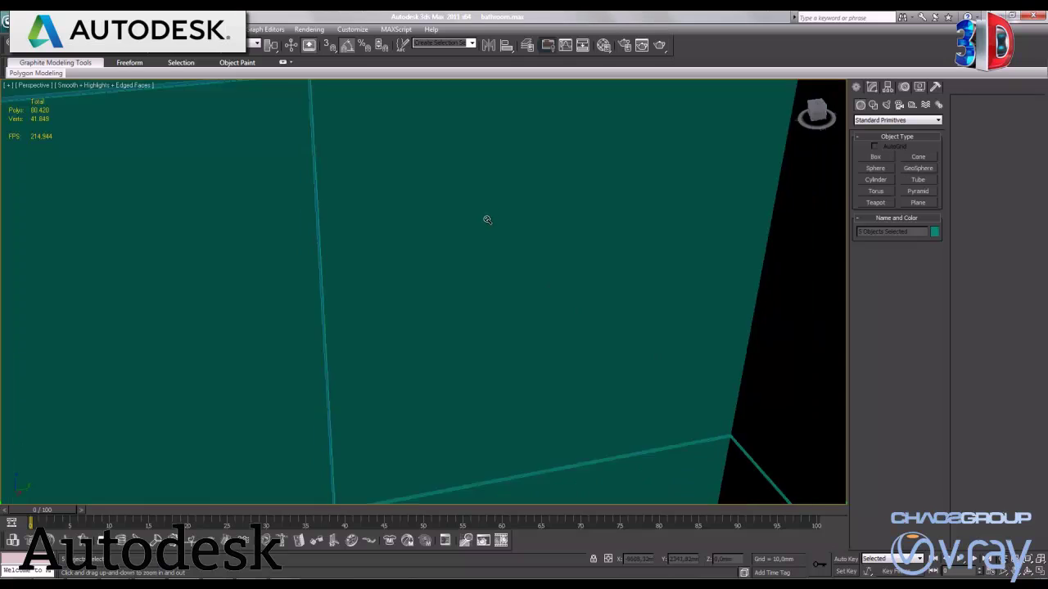
{"action": "mouse_move", "coordinate": [496, 408]}
{"action": "left_mouse_down"}
{"action": "mouse_move", "coordinate": [351, 236]}
{"action": "mouse_move", "coordinate": [372, 322]}
{"action": "left_mouse_up"}
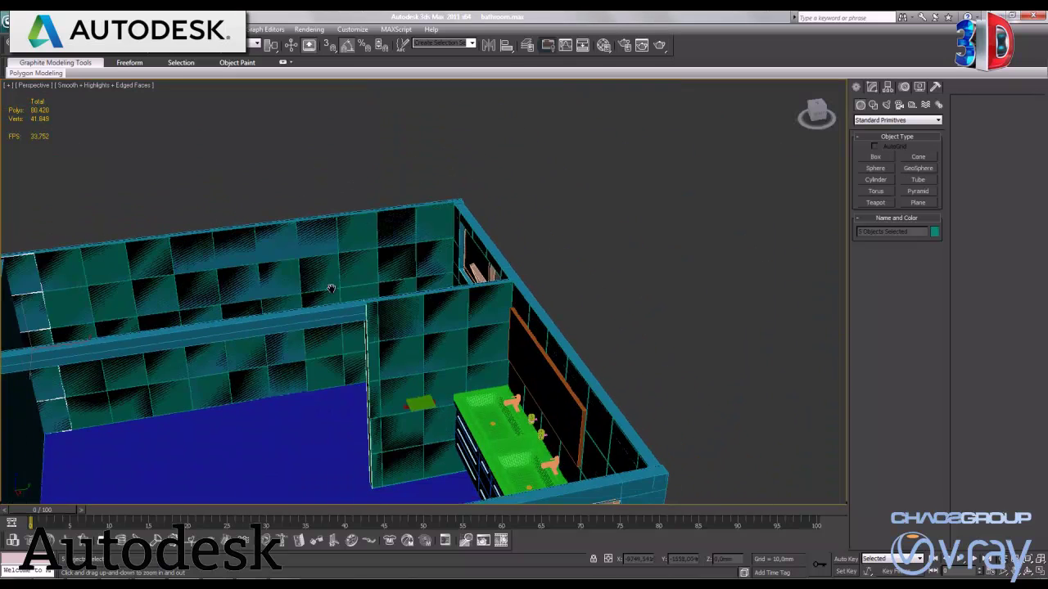
{"action": "middle_click_drag", "start_coordinate": [331, 289], "coordinate": [496, 298]}
{"action": "mouse_move", "coordinate": [465, 303]}
{"action": "left_mouse_down"}
{"action": "mouse_move", "coordinate": [298, 349]}
{"action": "mouse_move", "coordinate": [328, 338]}
{"action": "left_mouse_up"}
{"action": "middle_click_drag", "start_coordinate": [329, 337], "coordinate": [343, 356], "text": "alt"}
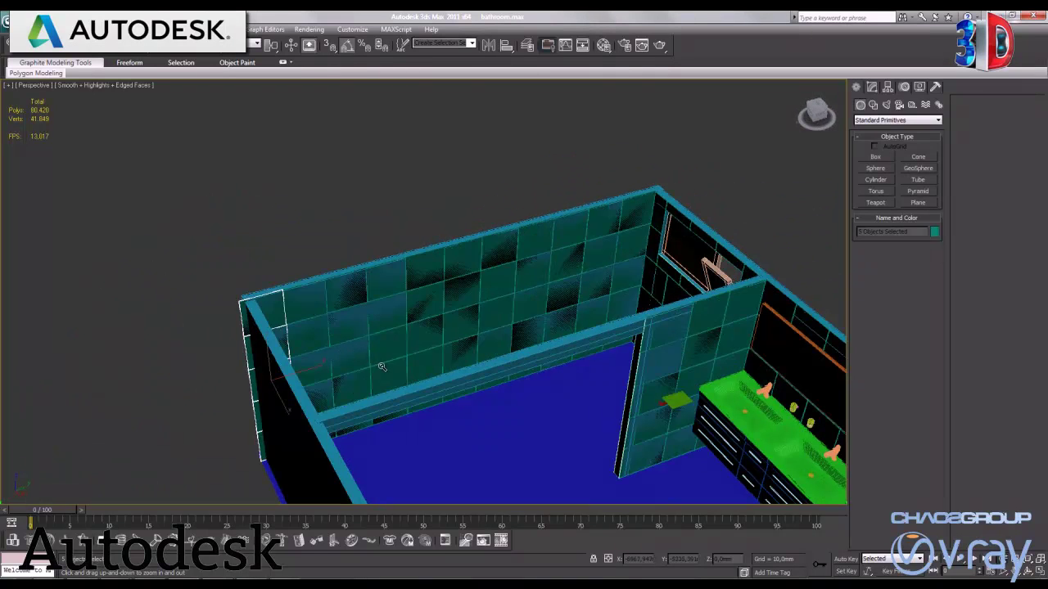
{"action": "right_click", "coordinate": [366, 371]}
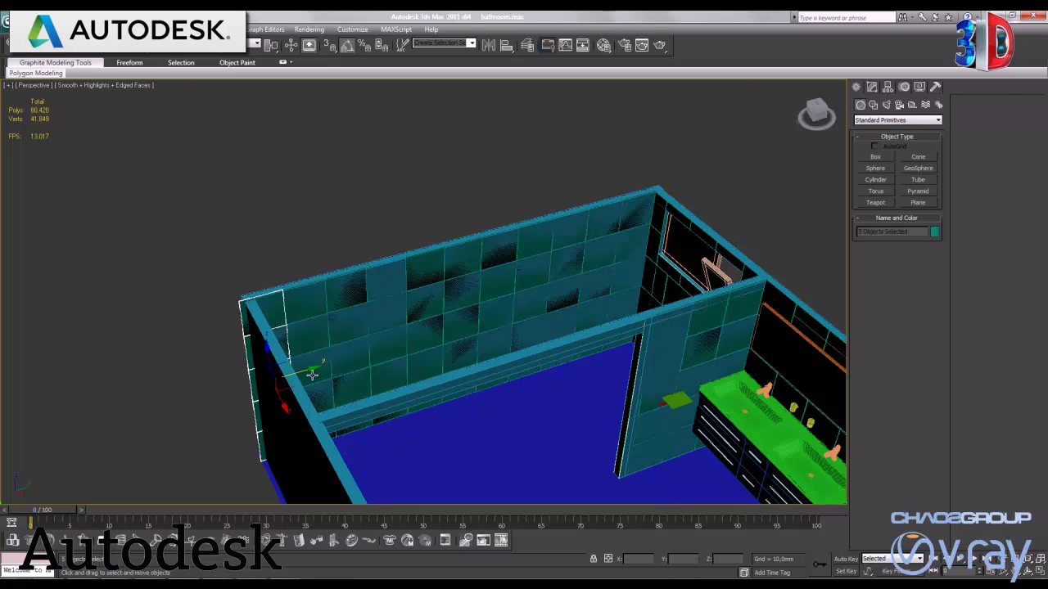
Step: Copy the tile strip lower down the left wall and rotate the copy edge-on
{"action": "left_click_drag", "start_coordinate": [312, 374], "coordinate": [296, 437]}
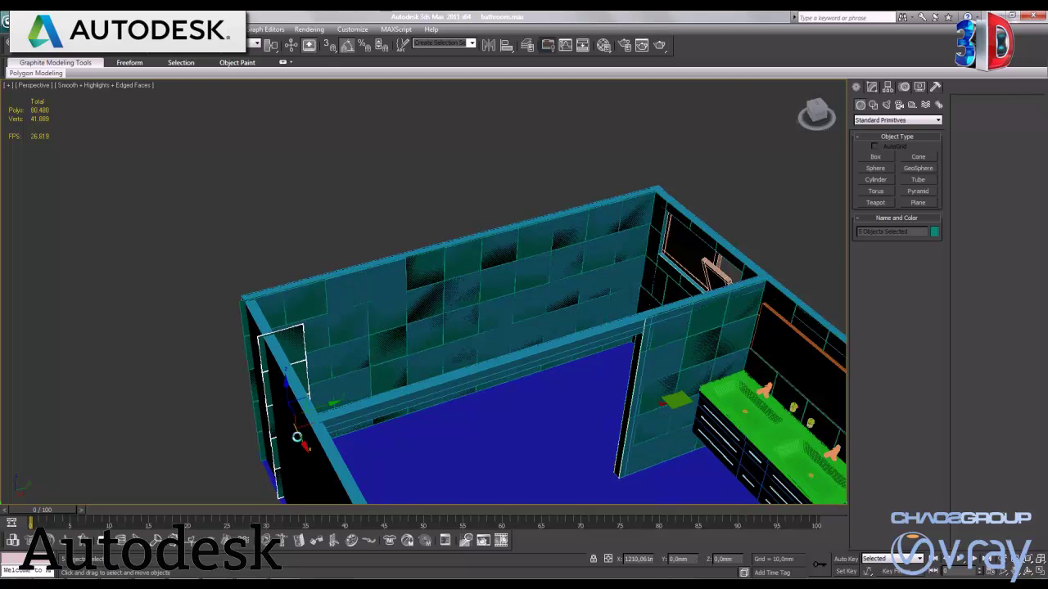
{"action": "left_click", "coordinate": [525, 347]}
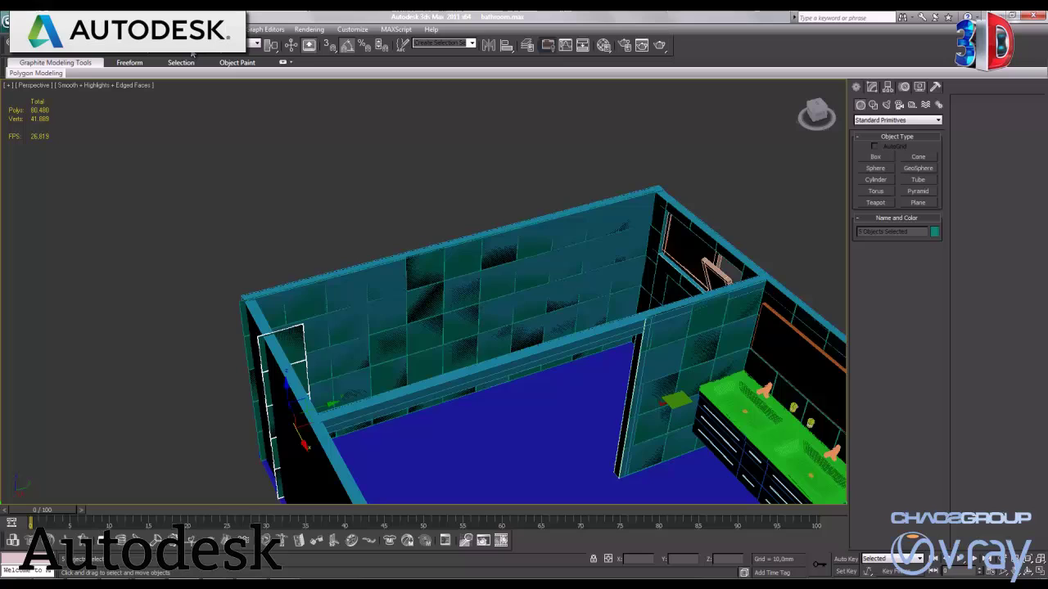
{"action": "key", "text": "e"}
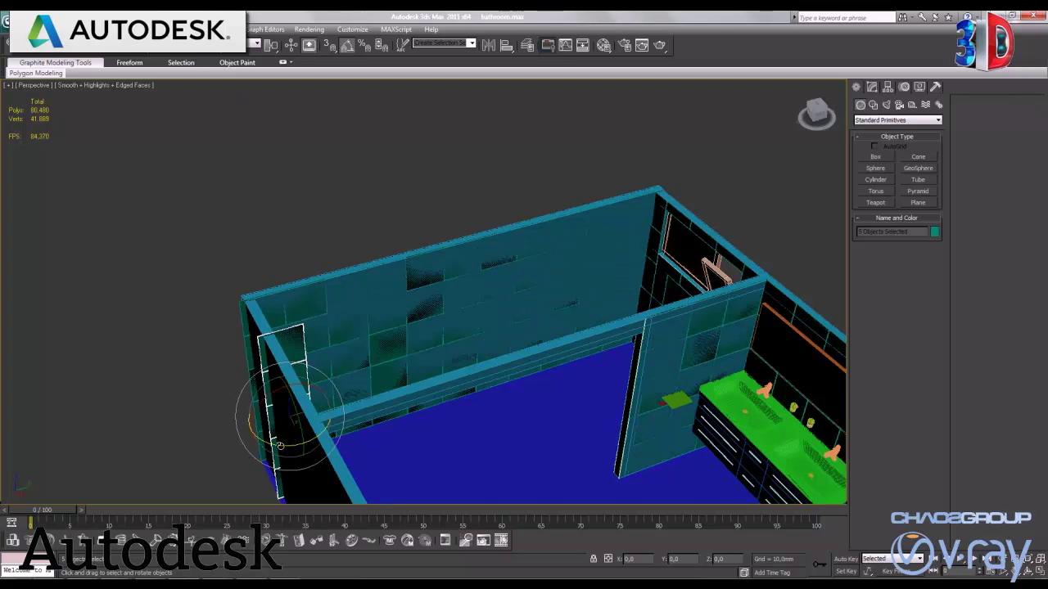
{"action": "left_click_drag", "start_coordinate": [283, 443], "coordinate": [284, 446]}
Step: In the maximized Top view, move the tile strip left and down into place along the wall
{"action": "key", "text": "w"}
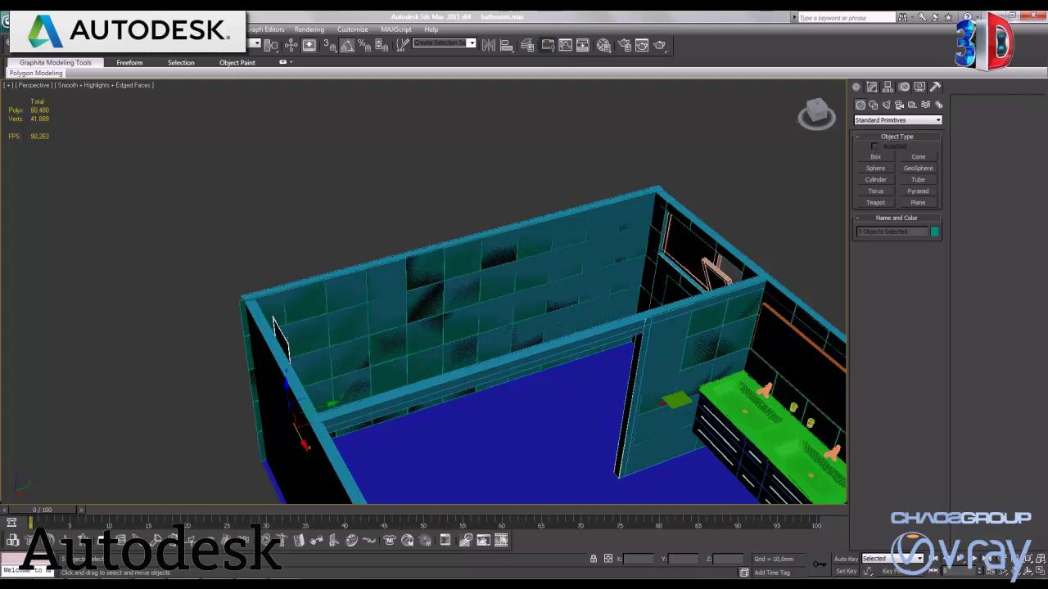
{"action": "key", "text": "alt+w"}
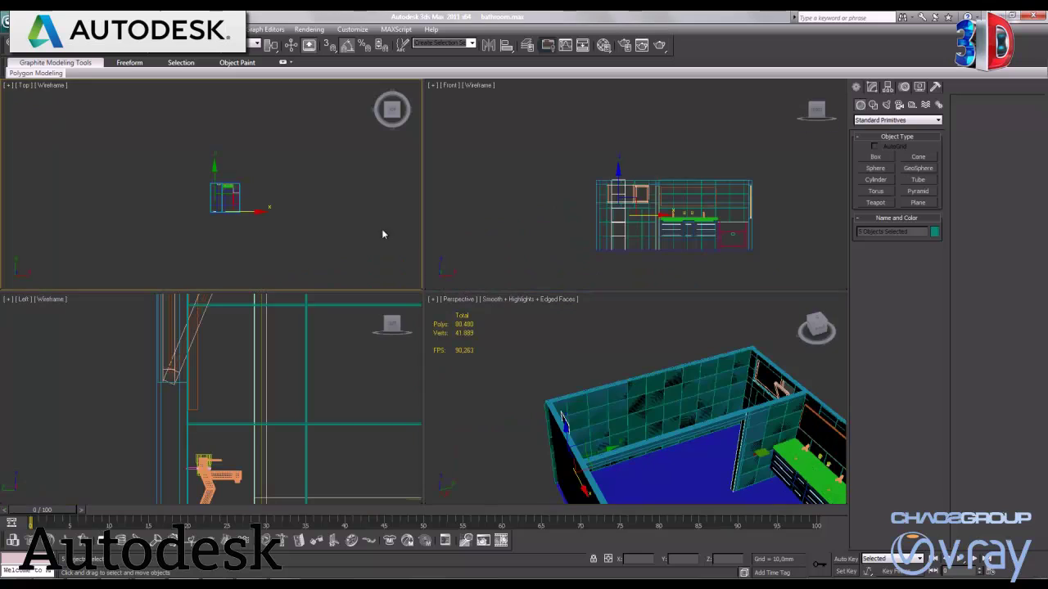
{"action": "key", "text": "alt+w"}
{"action": "mouse_move", "coordinate": [470, 378]}
{"action": "middle_mouse_down"}
{"action": "mouse_move", "coordinate": [515, 317]}
{"action": "mouse_move", "coordinate": [657, 292]}
{"action": "mouse_move", "coordinate": [416, 353]}
{"action": "middle_mouse_up"}
{"action": "scroll", "coordinate": [508, 319], "scroll_direction": "up", "scroll_amount": 5}
{"action": "scroll", "coordinate": [454, 351], "scroll_direction": "up", "scroll_amount": 2}
{"action": "scroll", "coordinate": [548, 320], "scroll_direction": "up", "scroll_amount": 2}
{"action": "mouse_move", "coordinate": [548, 320]}
{"action": "middle_mouse_down"}
{"action": "mouse_move", "coordinate": [460, 387]}
{"action": "mouse_move", "coordinate": [510, 372]}
{"action": "middle_mouse_up"}
{"action": "scroll", "coordinate": [460, 387], "scroll_direction": "up", "scroll_amount": 3}
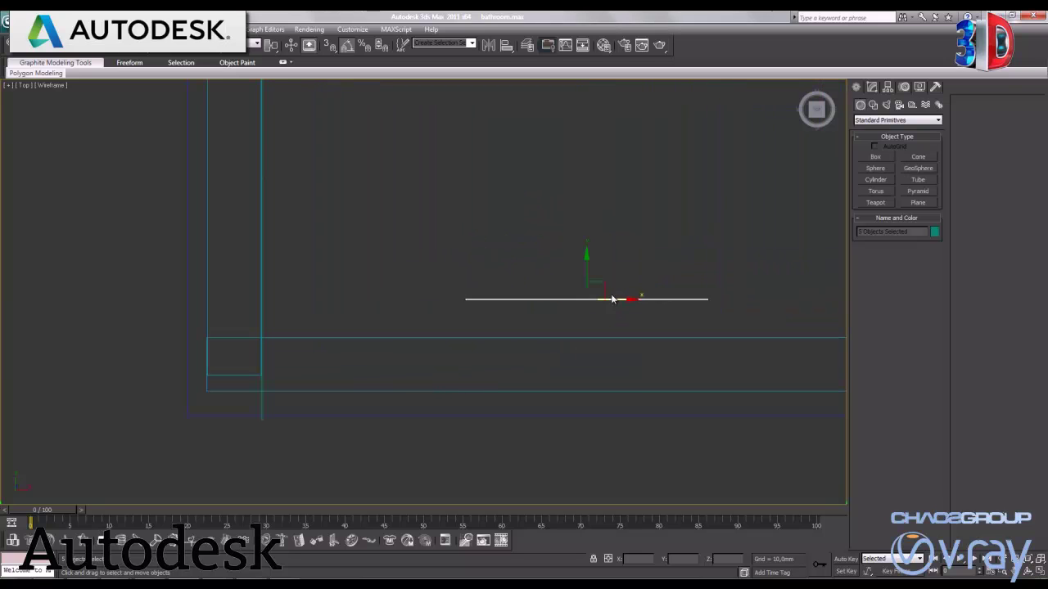
{"action": "left_click_drag", "start_coordinate": [602, 283], "coordinate": [400, 320]}
{"action": "middle_click_drag", "start_coordinate": [547, 377], "coordinate": [396, 381]}
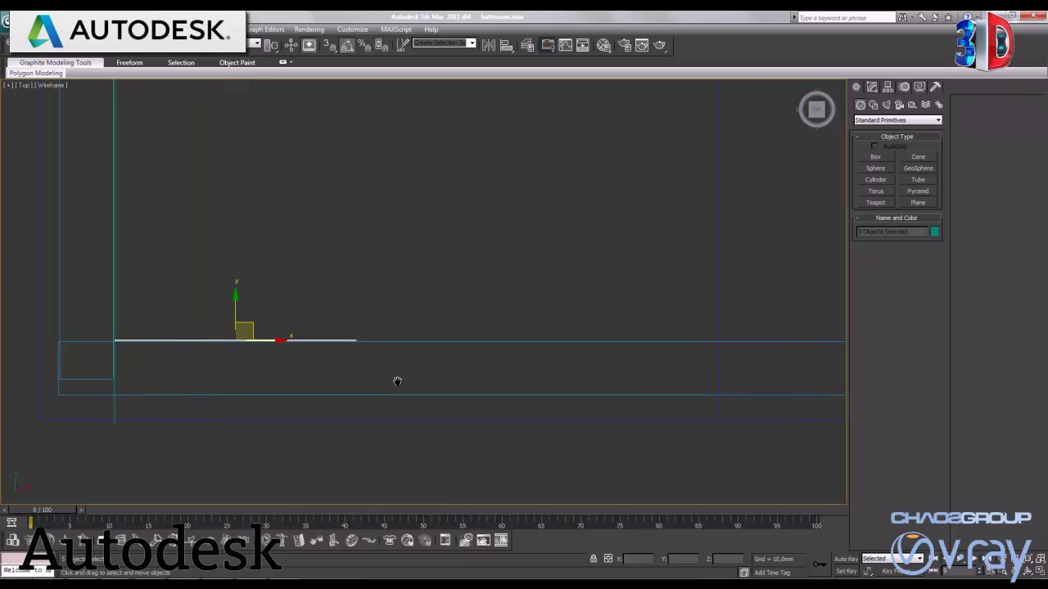
Step: Repeat the strip along the wall as a row of 9 copies
{"action": "left_click_drag", "start_coordinate": [283, 345], "coordinate": [506, 376]}
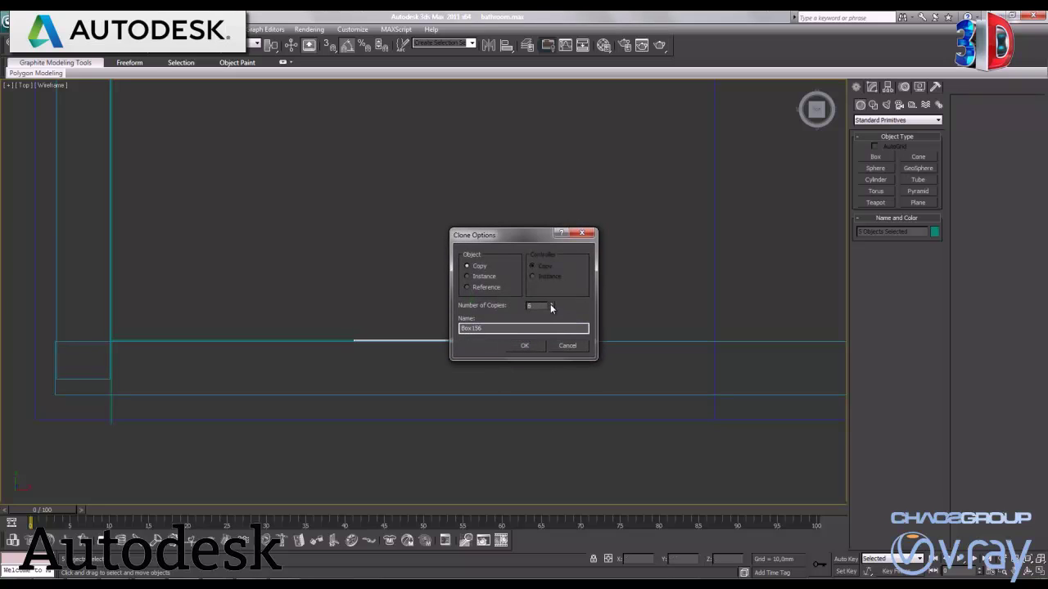
{"action": "left_click", "coordinate": [550, 303]}
{"action": "left_click", "coordinate": [551, 304]}
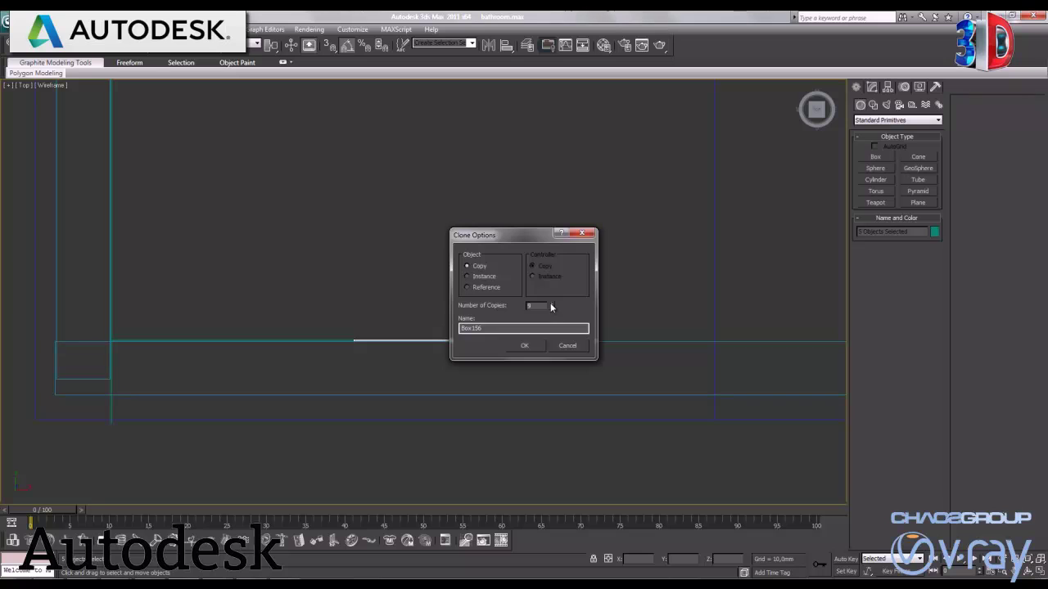
{"action": "left_click", "coordinate": [524, 346]}
{"action": "scroll", "coordinate": [553, 374], "scroll_direction": "down", "scroll_amount": 3}
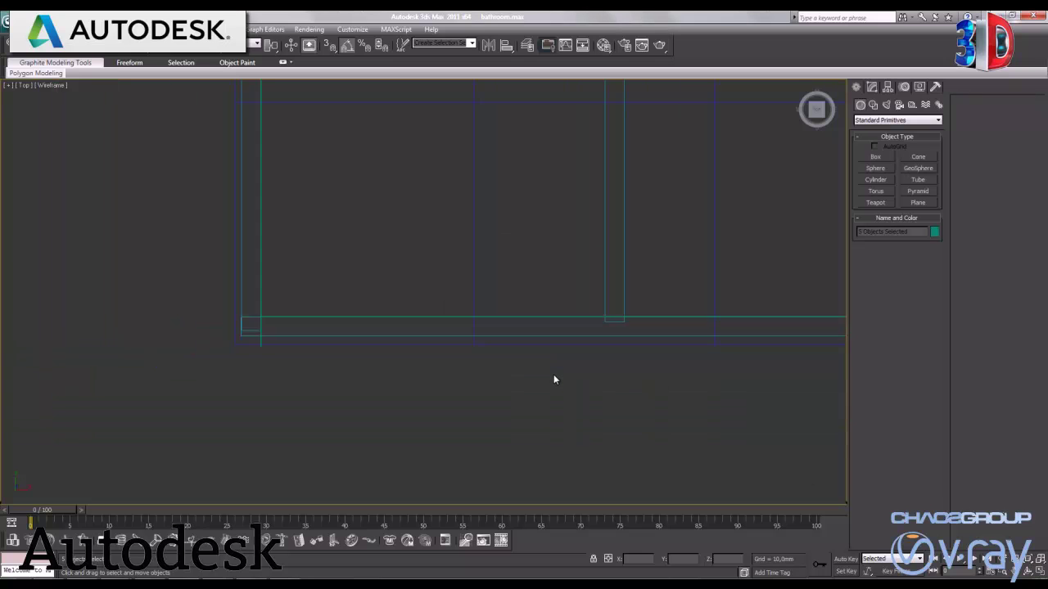
{"action": "middle_click_drag", "start_coordinate": [677, 375], "coordinate": [494, 379]}
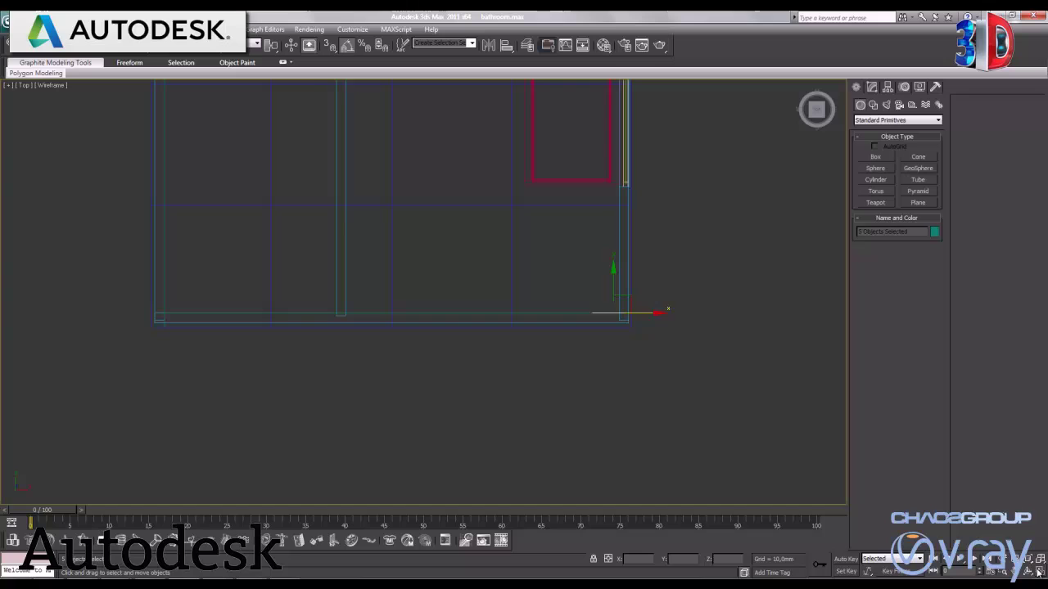
{"action": "key", "text": "alt+w"}
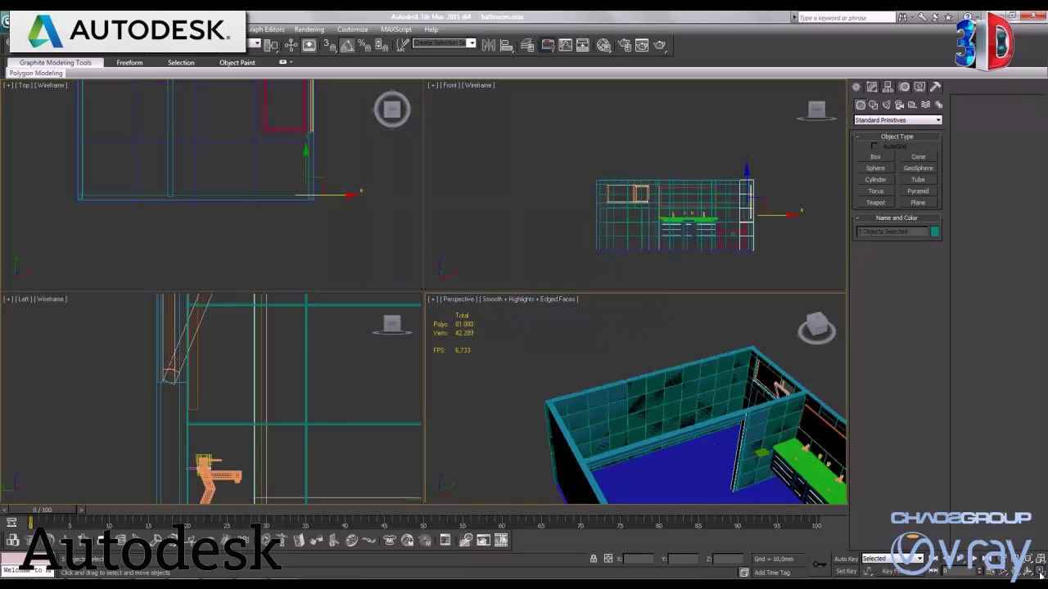
Step: Copy the tile strip onto the wall beside the window and rotate it 90 degrees
{"action": "key", "text": "alt+w"}
{"action": "mouse_move", "coordinate": [567, 357]}
{"action": "middle_mouse_down", "text": "alt"}
{"action": "mouse_move", "coordinate": [480, 349]}
{"action": "mouse_move", "coordinate": [260, 259]}
{"action": "mouse_move", "coordinate": [549, 311]}
{"action": "mouse_move", "coordinate": [438, 321]}
{"action": "middle_mouse_up", "text": "alt"}
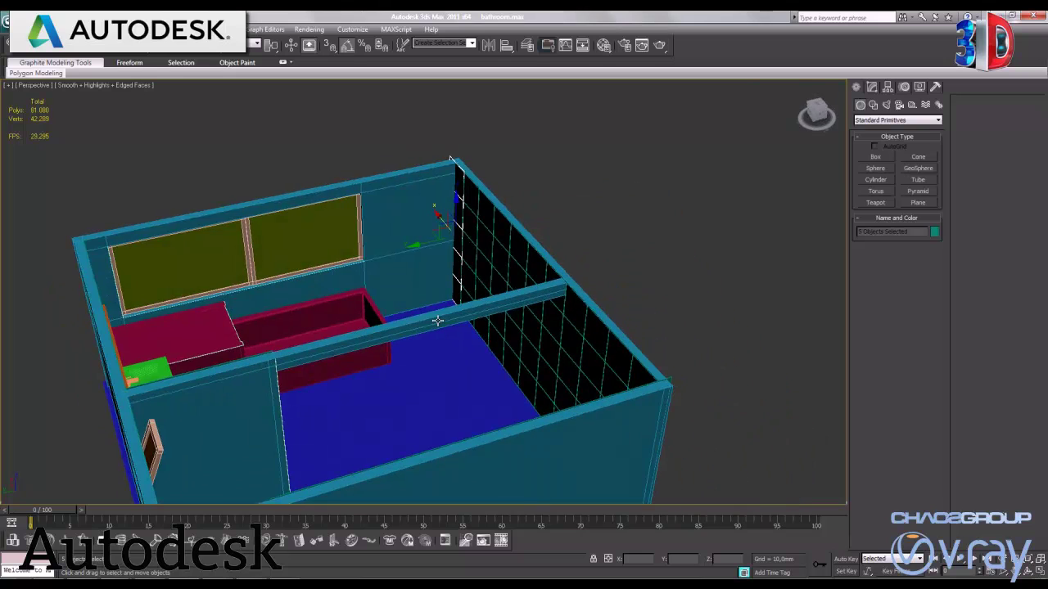
{"action": "scroll", "coordinate": [482, 292], "scroll_direction": "up", "scroll_amount": 3}
{"action": "scroll", "coordinate": [481, 293], "scroll_direction": "down", "scroll_amount": 2}
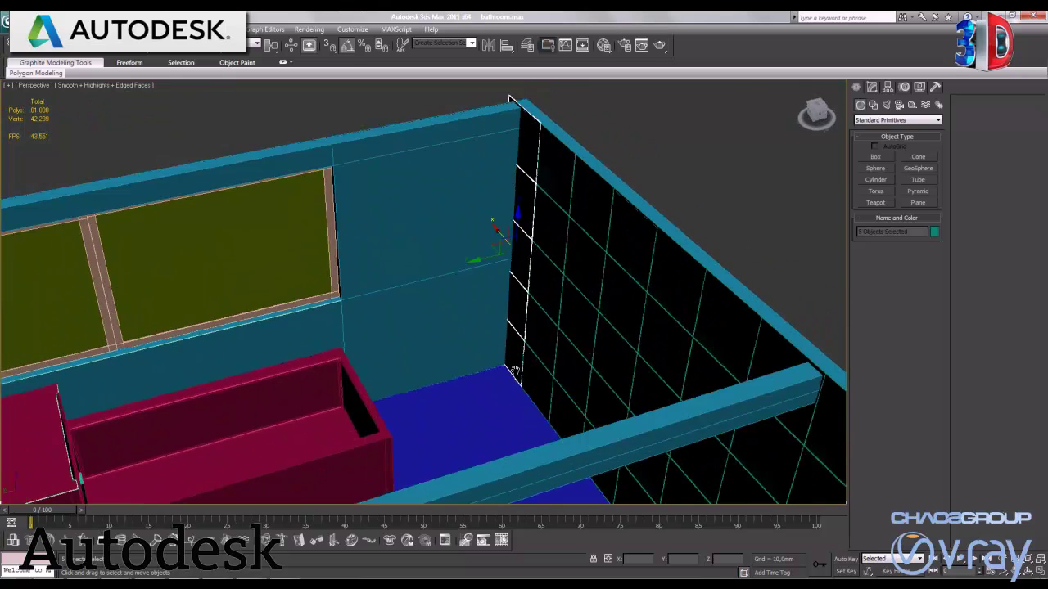
{"action": "scroll", "coordinate": [520, 314], "scroll_direction": "up", "scroll_amount": 1}
{"action": "scroll", "coordinate": [520, 313], "scroll_direction": "up", "scroll_amount": 2}
{"action": "scroll", "coordinate": [521, 313], "scroll_direction": "down", "scroll_amount": 1}
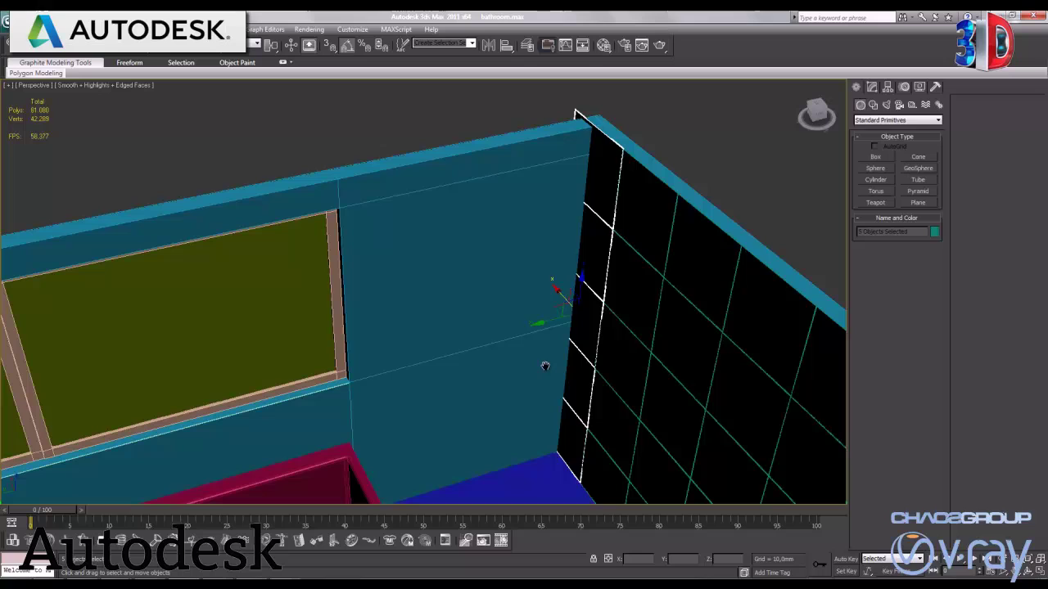
{"action": "left_click_drag", "start_coordinate": [547, 321], "coordinate": [503, 333], "text": "shift"}
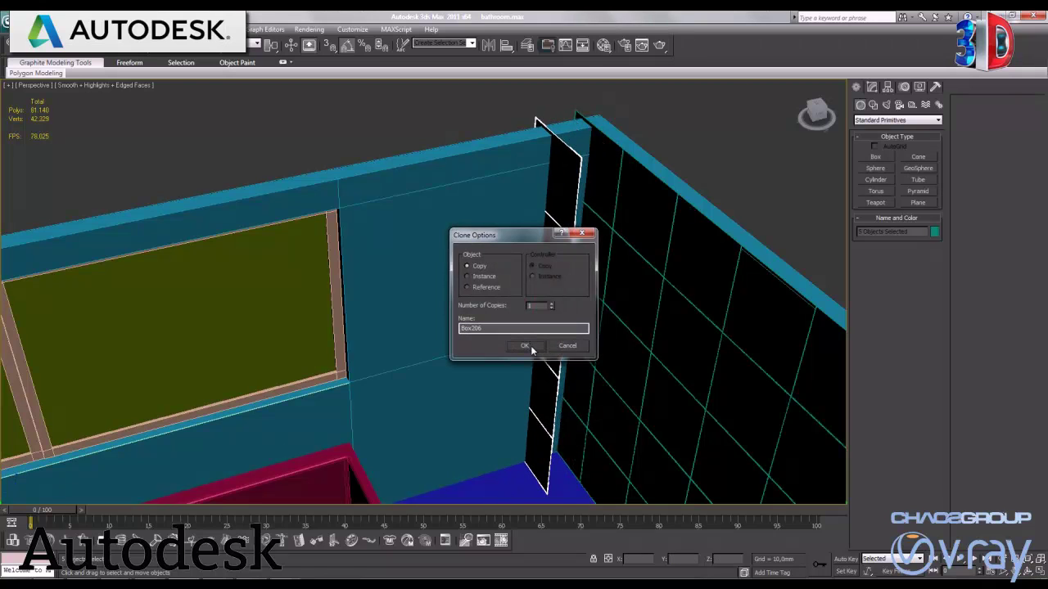
{"action": "left_click", "coordinate": [530, 344]}
{"action": "key", "text": "e"}
{"action": "left_click_drag", "start_coordinate": [524, 352], "coordinate": [526, 344]}
{"action": "key", "text": "w"}
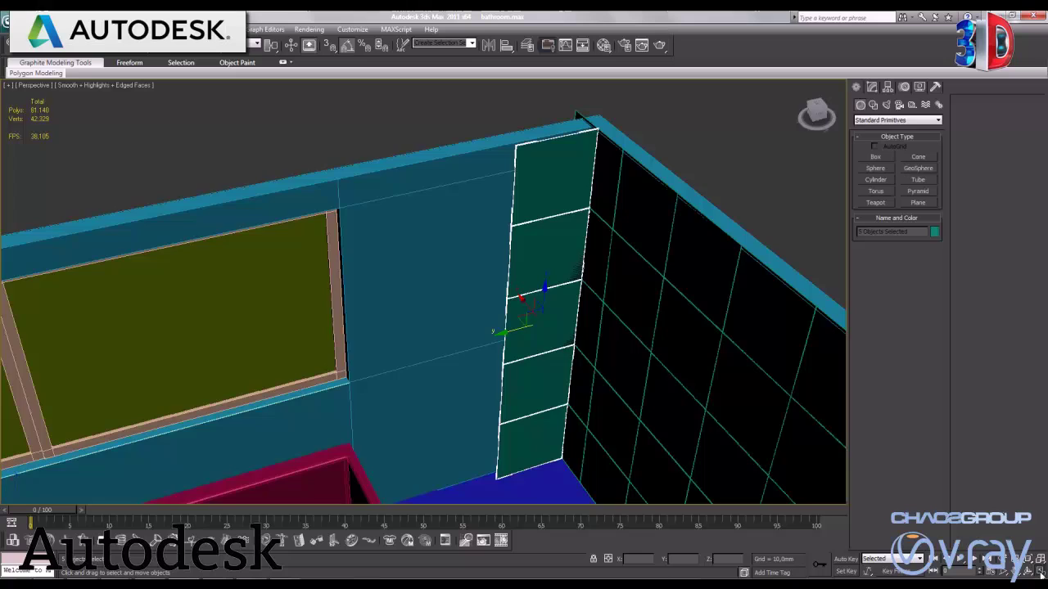
{"action": "left_click", "coordinate": [1038, 571]}
Step: In the maximized Top view, move the rotated strip right against the wall
{"action": "left_click", "coordinate": [1039, 571]}
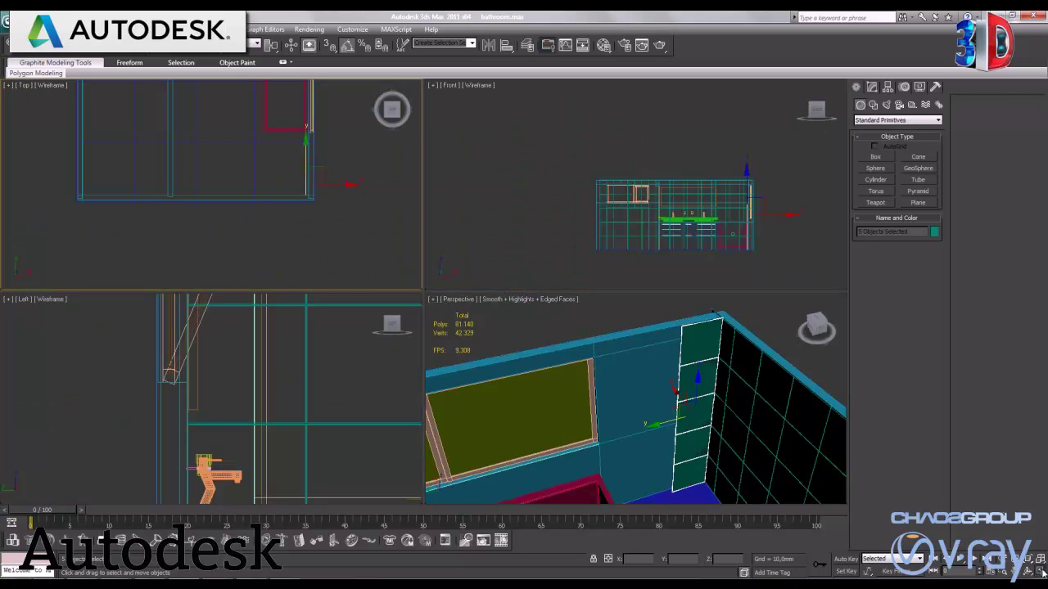
{"action": "scroll", "coordinate": [730, 392], "scroll_direction": "up", "scroll_amount": 5}
{"action": "scroll", "coordinate": [730, 398], "scroll_direction": "down", "scroll_amount": 3}
{"action": "mouse_move", "coordinate": [456, 385]}
{"action": "middle_mouse_down"}
{"action": "mouse_move", "coordinate": [566, 375]}
{"action": "mouse_move", "coordinate": [460, 376]}
{"action": "middle_mouse_up"}
{"action": "scroll", "coordinate": [520, 391], "scroll_direction": "up", "scroll_amount": 2}
{"action": "middle_click_drag", "start_coordinate": [520, 391], "coordinate": [587, 389]}
{"action": "scroll", "coordinate": [657, 284], "scroll_direction": "up", "scroll_amount": 2}
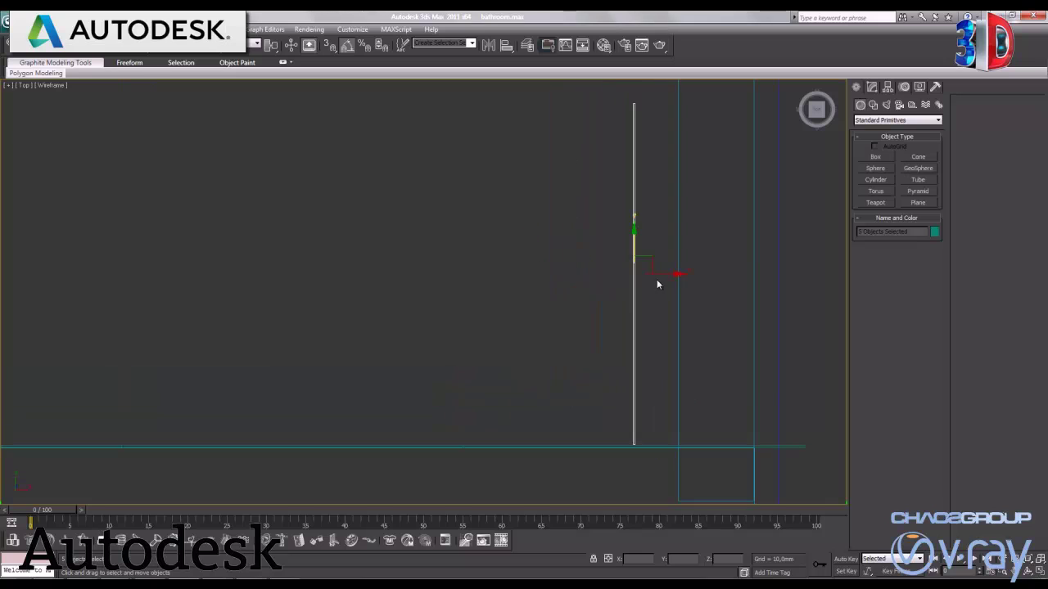
{"action": "left_click_drag", "start_coordinate": [660, 275], "coordinate": [702, 281]}
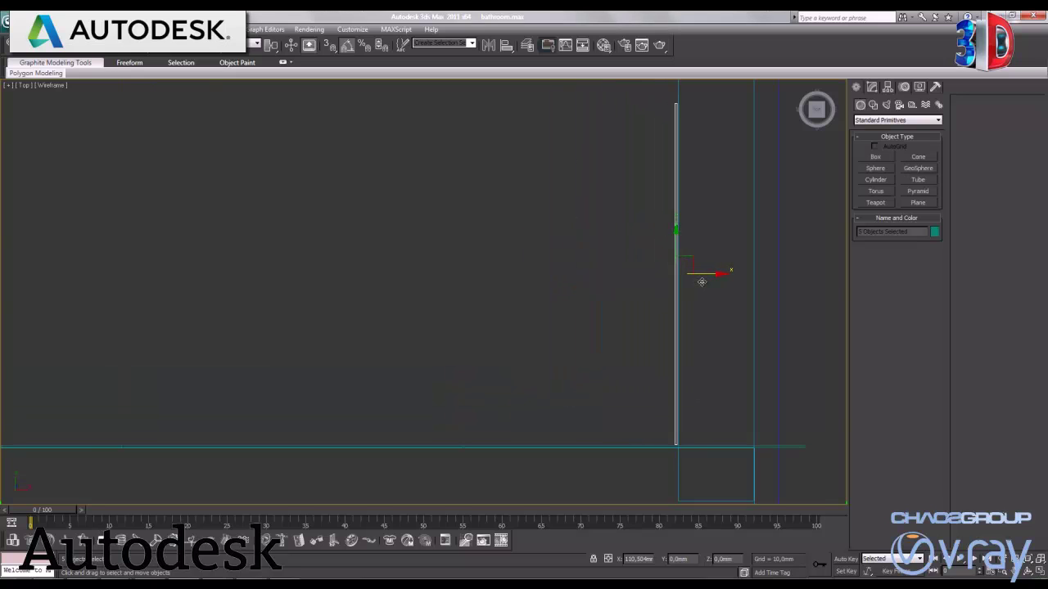
{"action": "scroll", "coordinate": [717, 301], "scroll_direction": "down", "scroll_amount": 2}
{"action": "scroll", "coordinate": [685, 286], "scroll_direction": "down", "scroll_amount": 2}
{"action": "scroll", "coordinate": [646, 257], "scroll_direction": "down", "scroll_amount": 2}
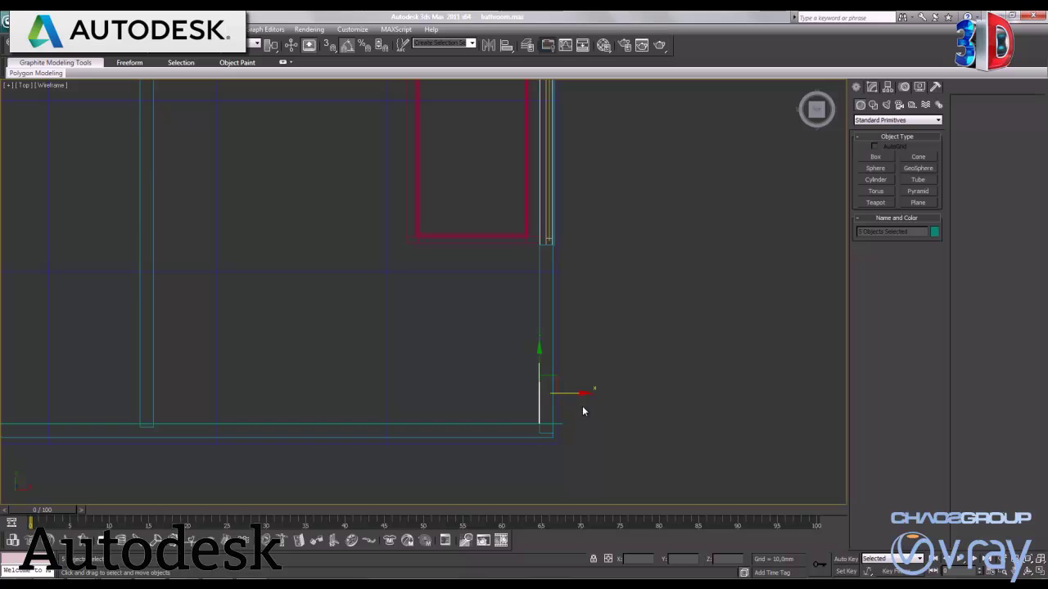
{"action": "scroll", "coordinate": [575, 412], "scroll_direction": "up", "scroll_amount": 5}
Step: Slide the strip up the wall and clone it along the wall beside the window
{"action": "middle_click_drag", "start_coordinate": [632, 424], "coordinate": [468, 347]}
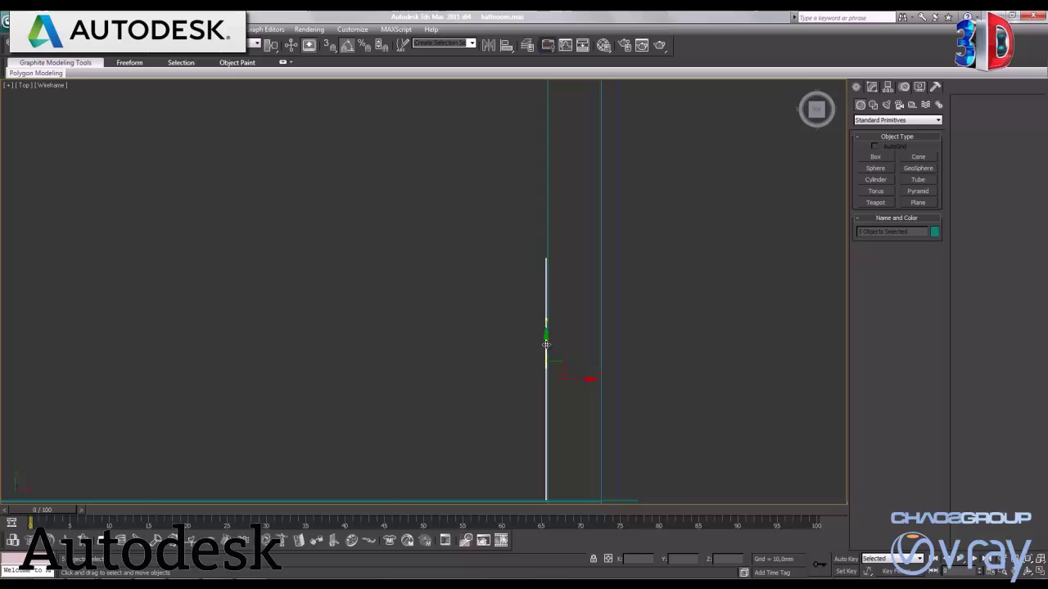
{"action": "left_click_drag", "start_coordinate": [547, 319], "coordinate": [575, 83]}
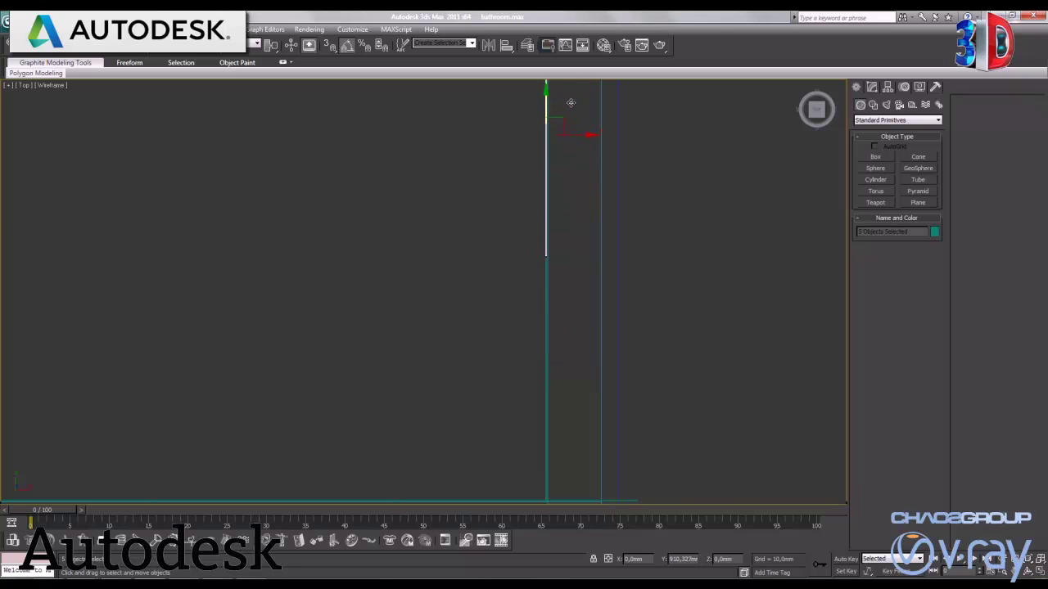
{"action": "left_click_drag", "start_coordinate": [571, 103], "coordinate": [571, 103], "text": "shift"}
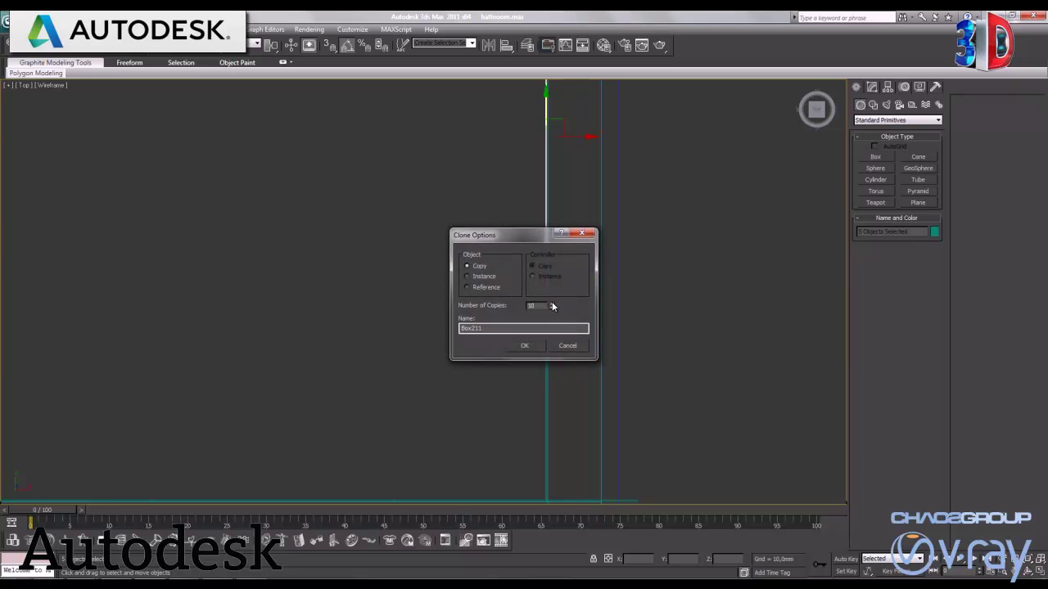
{"action": "left_click", "coordinate": [525, 347]}
{"action": "scroll", "coordinate": [528, 372], "scroll_direction": "down", "scroll_amount": 5}
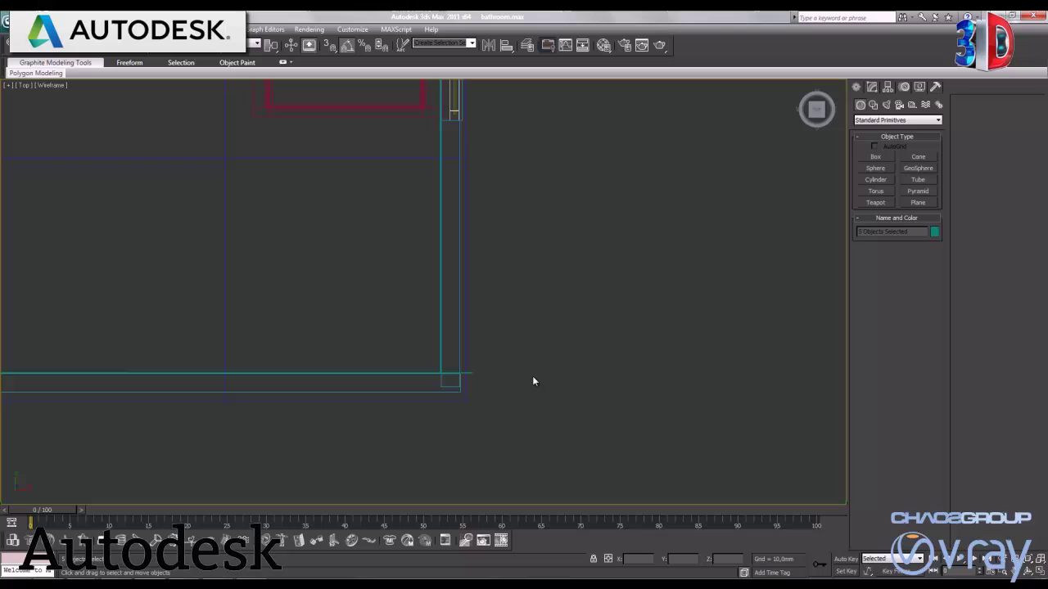
{"action": "middle_click_drag", "start_coordinate": [480, 341], "coordinate": [501, 387]}
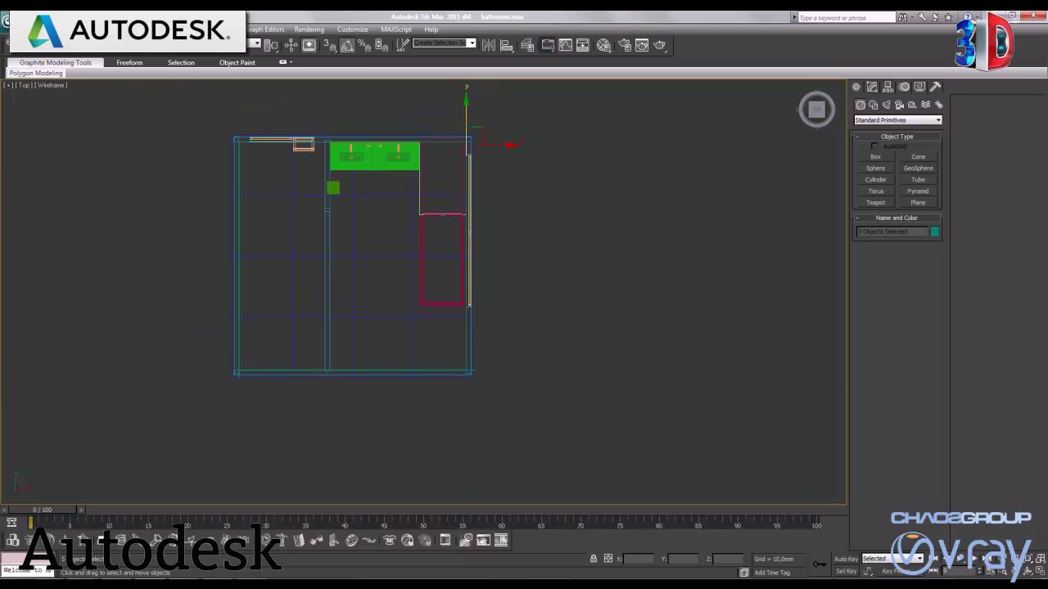
Step: Zoom the maximized Perspective view onto the wall and delete the first four tiles over the window
{"action": "left_click", "coordinate": [1038, 573]}
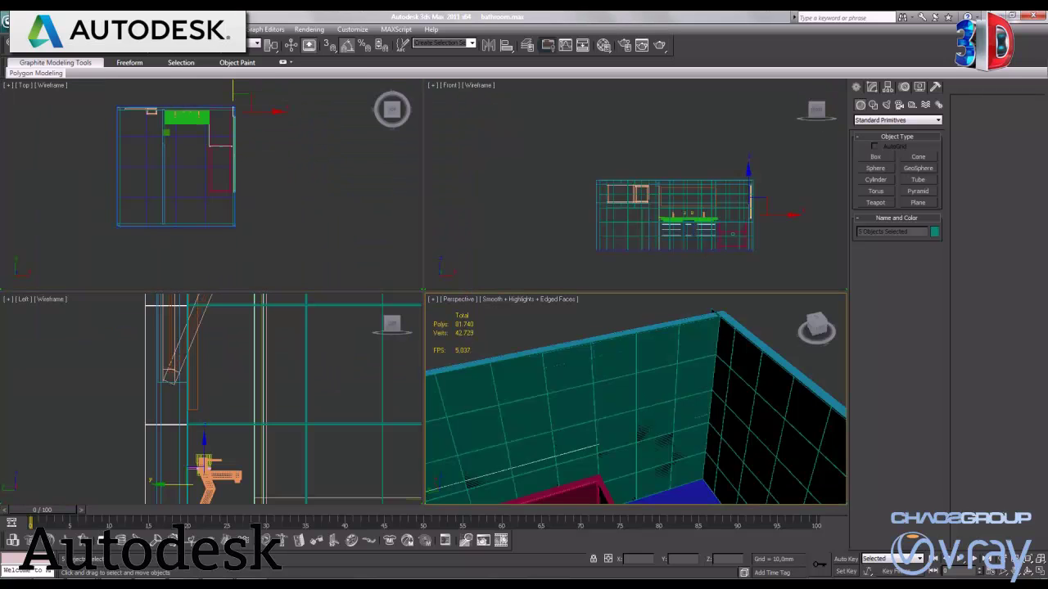
{"action": "left_click", "coordinate": [1036, 573]}
{"action": "mouse_move", "coordinate": [289, 266]}
{"action": "middle_mouse_down"}
{"action": "mouse_move", "coordinate": [444, 250]}
{"action": "mouse_move", "coordinate": [510, 279]}
{"action": "middle_mouse_up"}
{"action": "scroll", "coordinate": [510, 356], "scroll_direction": "up", "scroll_amount": 3}
{"action": "mouse_move", "coordinate": [510, 381]}
{"action": "middle_mouse_down"}
{"action": "mouse_move", "coordinate": [656, 272]}
{"action": "mouse_move", "coordinate": [450, 374]}
{"action": "middle_mouse_up"}
{"action": "left_click", "coordinate": [139, 307]}
{"action": "left_click_drag", "start_coordinate": [139, 307], "coordinate": [218, 318]}
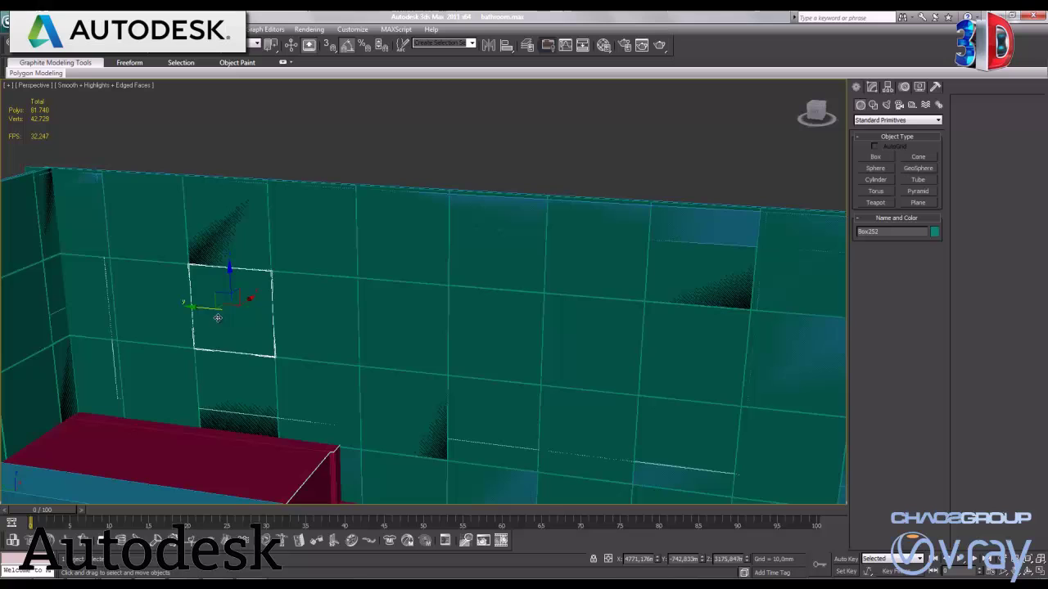
{"action": "key", "text": "Delete"}
{"action": "left_click", "coordinate": [286, 324]}
{"action": "key", "text": "Delete"}
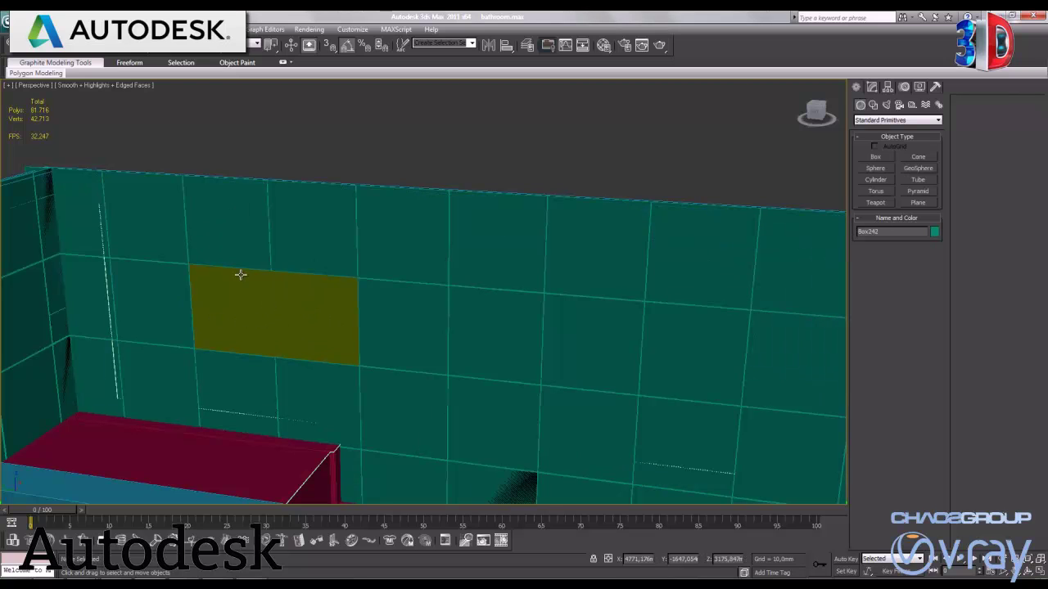
{"action": "left_click", "coordinate": [250, 260]}
{"action": "key", "text": "Delete"}
{"action": "left_click", "coordinate": [301, 225]}
{"action": "key", "text": "Delete"}
Step: Delete the three top-row and three lower-row tiles covering the window
{"action": "left_click", "coordinate": [415, 244]}
{"action": "key", "text": "Delete"}
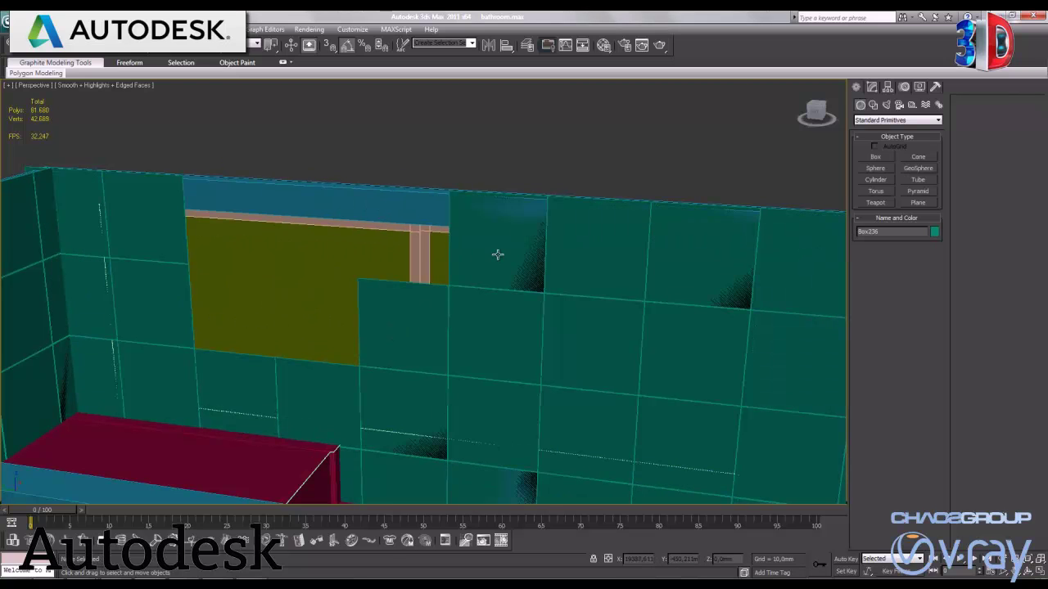
{"action": "left_click", "coordinate": [498, 253]}
{"action": "key", "text": "Delete"}
{"action": "left_click", "coordinate": [582, 266]}
{"action": "key", "text": "Delete"}
{"action": "left_click", "coordinate": [668, 345]}
{"action": "key", "text": "Delete"}
{"action": "left_click", "coordinate": [587, 341]}
{"action": "key", "text": "Delete"}
{"action": "left_click", "coordinate": [512, 335]}
{"action": "key", "text": "Delete"}
{"action": "key", "text": "Delete"}
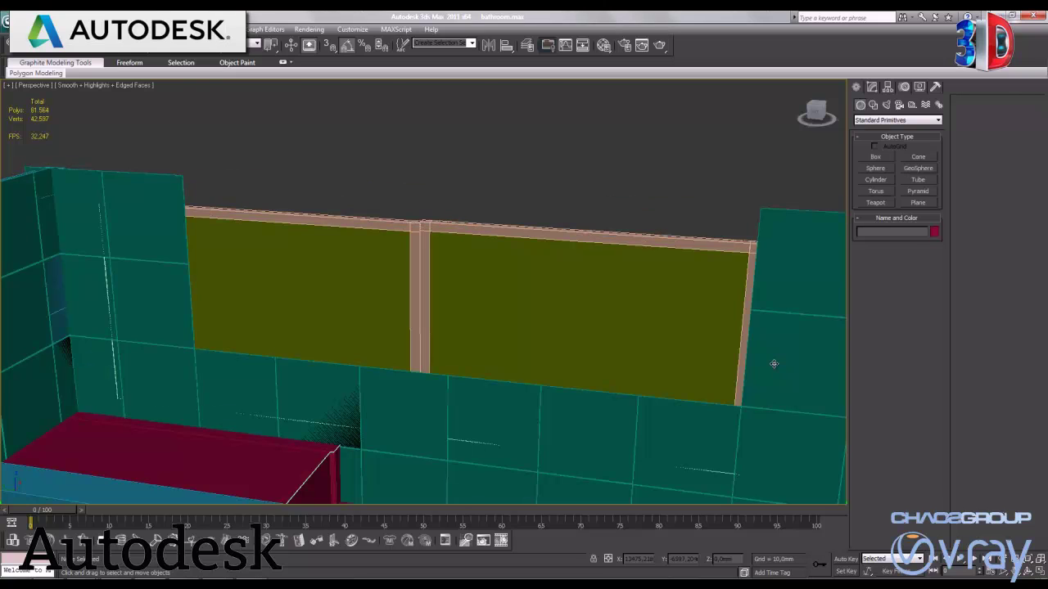
Step: Undo the accidental deletions, restoring the blue strip above the window and the tile to its right
{"action": "key", "text": "ctrl+z"}
{"action": "left_click", "coordinate": [774, 364]}
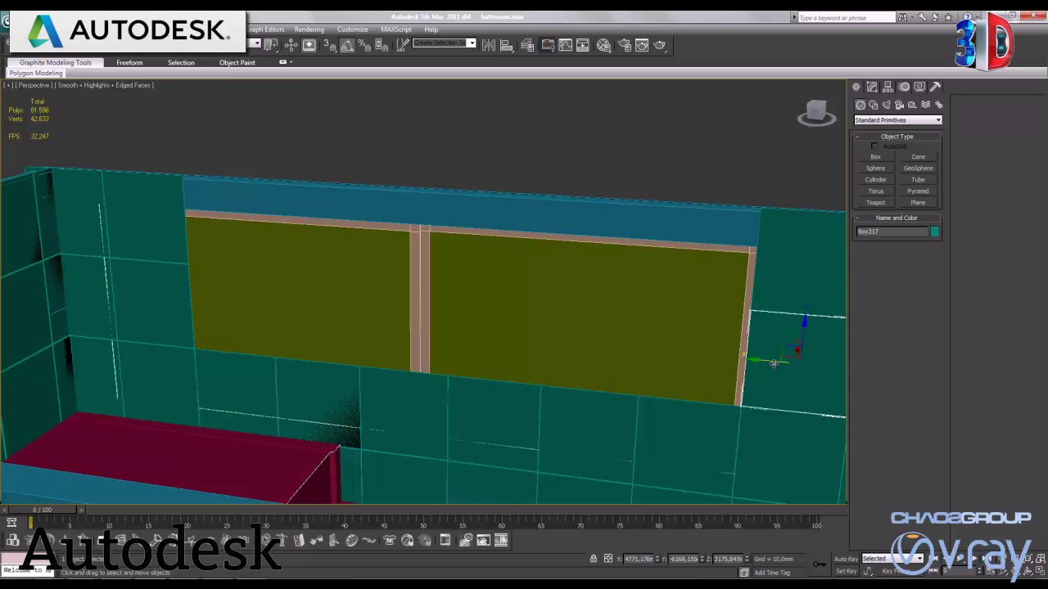
{"action": "key", "text": "Delete"}
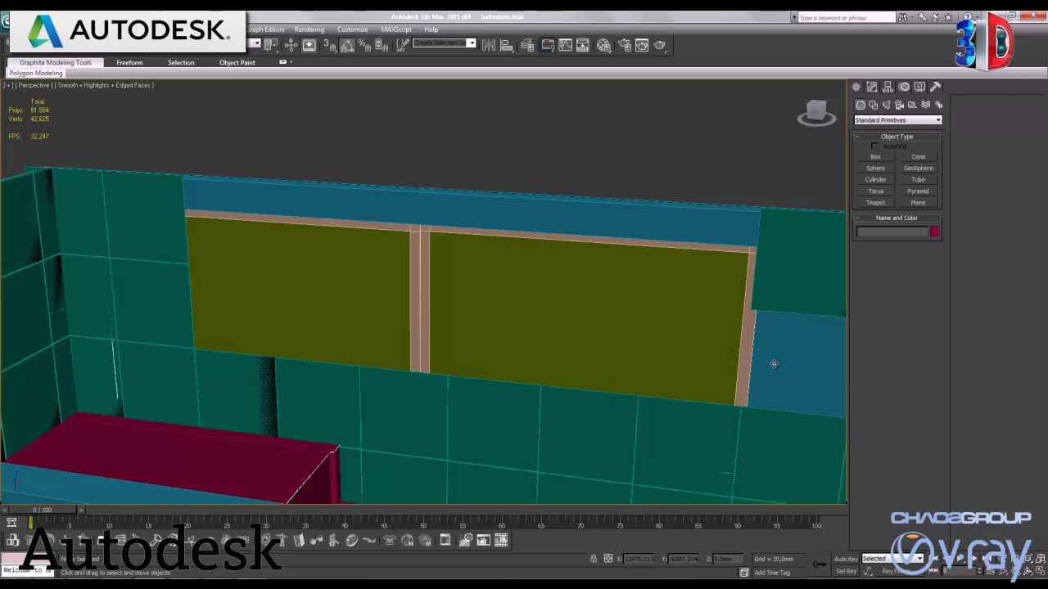
{"action": "key", "text": "ctrl+z"}
Step: Delete the remaining tiles over the window's left edge, lower part and bottom row
{"action": "left_click", "coordinate": [155, 203]}
{"action": "key", "text": "Delete"}
{"action": "left_click", "coordinate": [155, 263]}
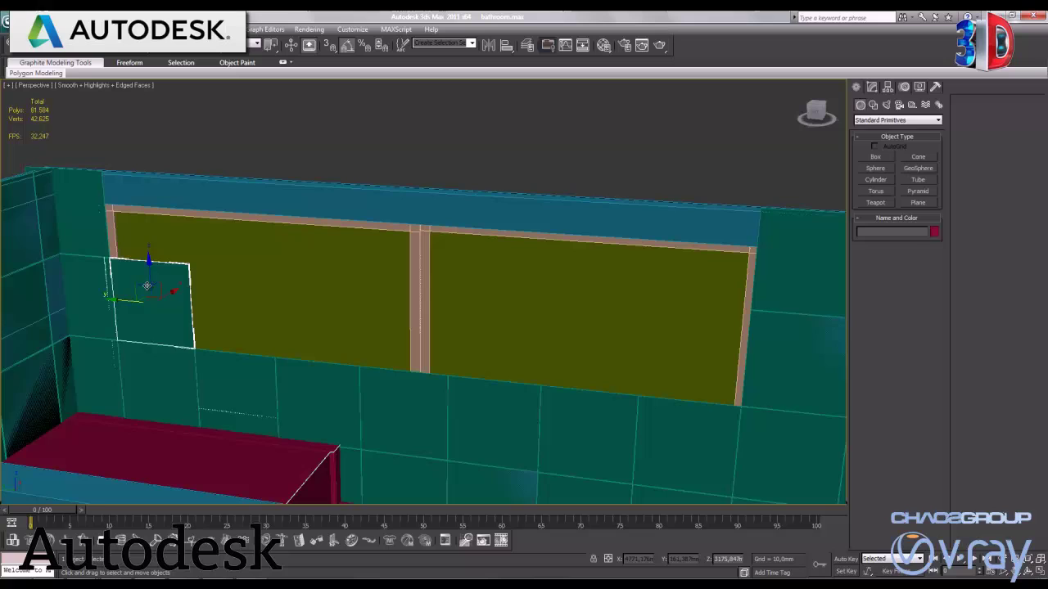
{"action": "key", "text": "Delete"}
{"action": "left_click", "coordinate": [155, 363]}
{"action": "key", "text": "Delete"}
{"action": "left_click", "coordinate": [211, 382]}
{"action": "key", "text": "Delete"}
{"action": "left_click", "coordinate": [316, 375]}
{"action": "key", "text": "Delete"}
{"action": "key", "text": "Delete"}
{"action": "left_click", "coordinate": [486, 427]}
{"action": "key", "text": "Delete"}
{"action": "left_click", "coordinate": [563, 428]}
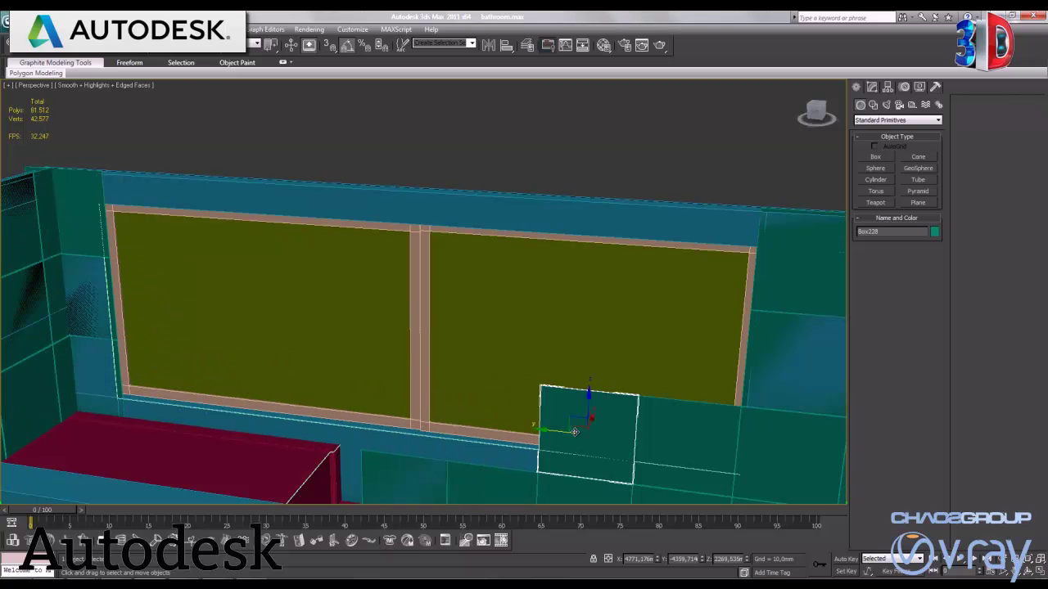
{"action": "key", "text": "Delete"}
{"action": "left_click", "coordinate": [667, 436]}
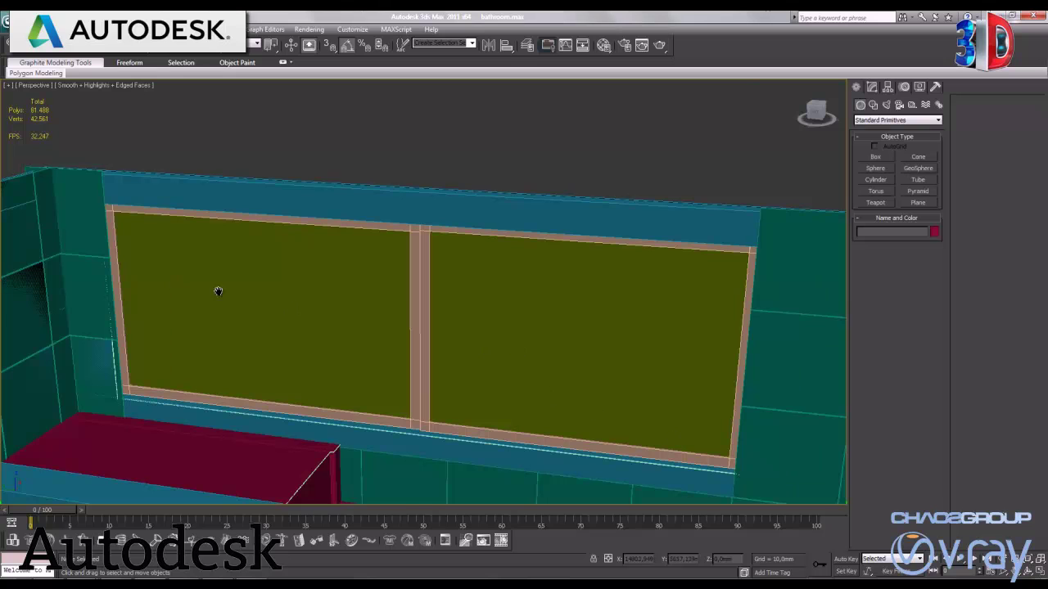
{"action": "middle_click_drag", "start_coordinate": [218, 291], "coordinate": [470, 400], "text": "alt"}
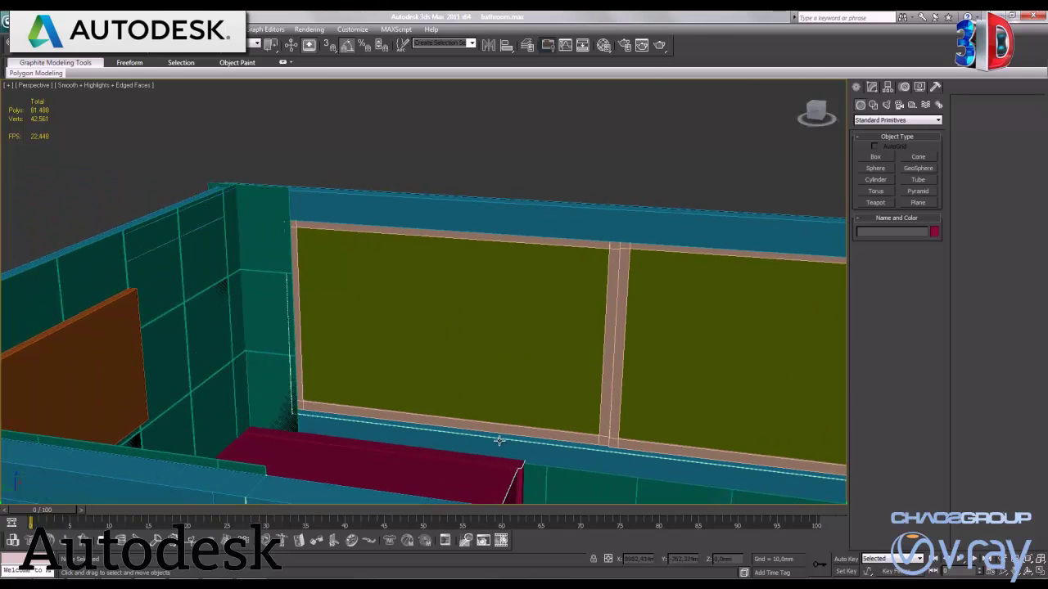
{"action": "middle_click_drag", "start_coordinate": [498, 441], "coordinate": [468, 428], "text": "alt"}
{"action": "mouse_move", "coordinate": [541, 459]}
{"action": "middle_mouse_down", "text": "alt"}
{"action": "mouse_move", "coordinate": [407, 138]}
{"action": "mouse_move", "coordinate": [530, 358]}
{"action": "mouse_move", "coordinate": [514, 423]}
{"action": "mouse_move", "coordinate": [571, 430]}
{"action": "mouse_move", "coordinate": [491, 435]}
{"action": "middle_mouse_up", "text": "alt"}
{"action": "scroll", "coordinate": [492, 442], "scroll_direction": "up", "scroll_amount": 3}
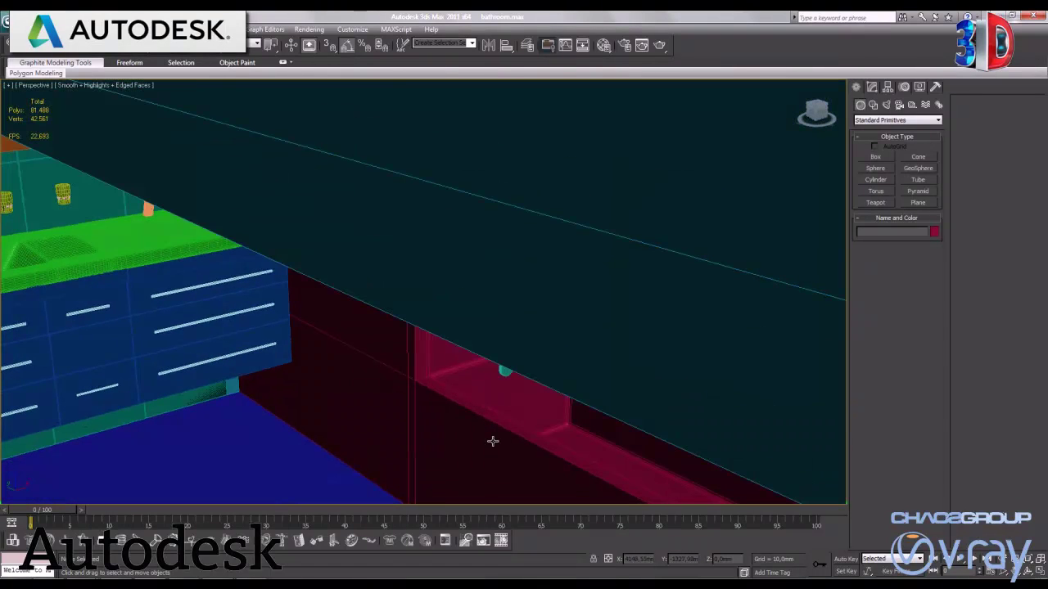
{"action": "scroll", "coordinate": [480, 402], "scroll_direction": "down", "scroll_amount": 3}
{"action": "scroll", "coordinate": [470, 400], "scroll_direction": "down", "scroll_amount": 3}
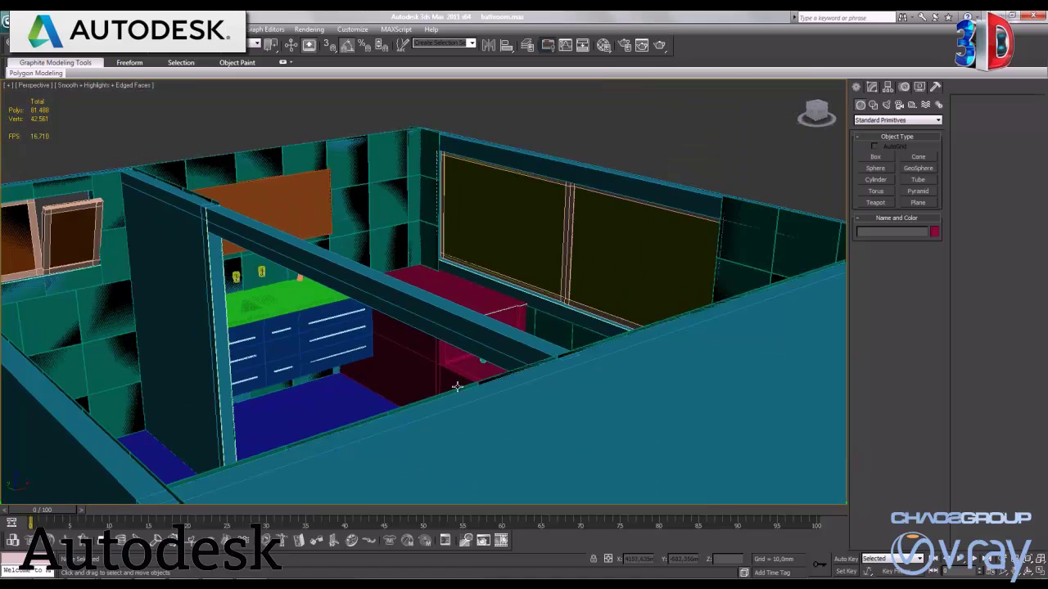
{"action": "middle_click_drag", "start_coordinate": [533, 340], "coordinate": [490, 379]}
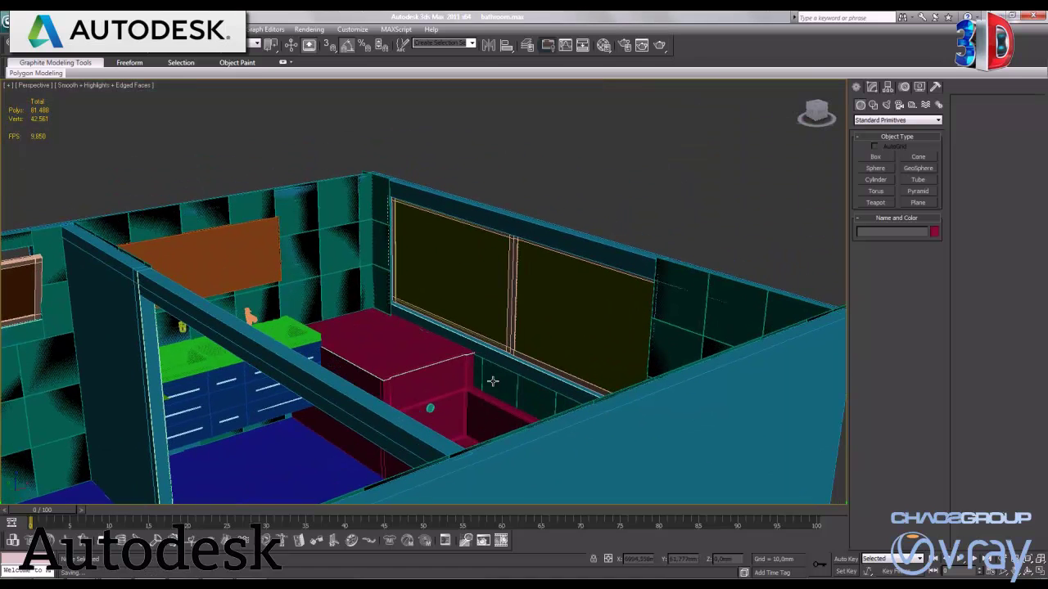
{"action": "scroll", "coordinate": [510, 303], "scroll_direction": "up", "scroll_amount": 2}
{"action": "scroll", "coordinate": [516, 295], "scroll_direction": "up", "scroll_amount": 3}
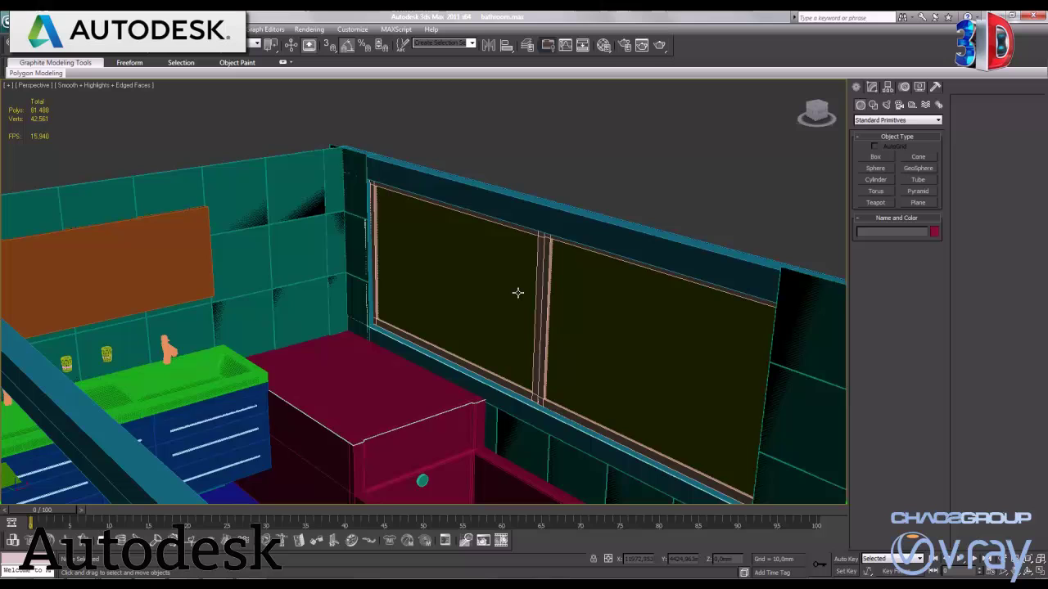
{"action": "middle_click_drag", "start_coordinate": [681, 340], "coordinate": [433, 275]}
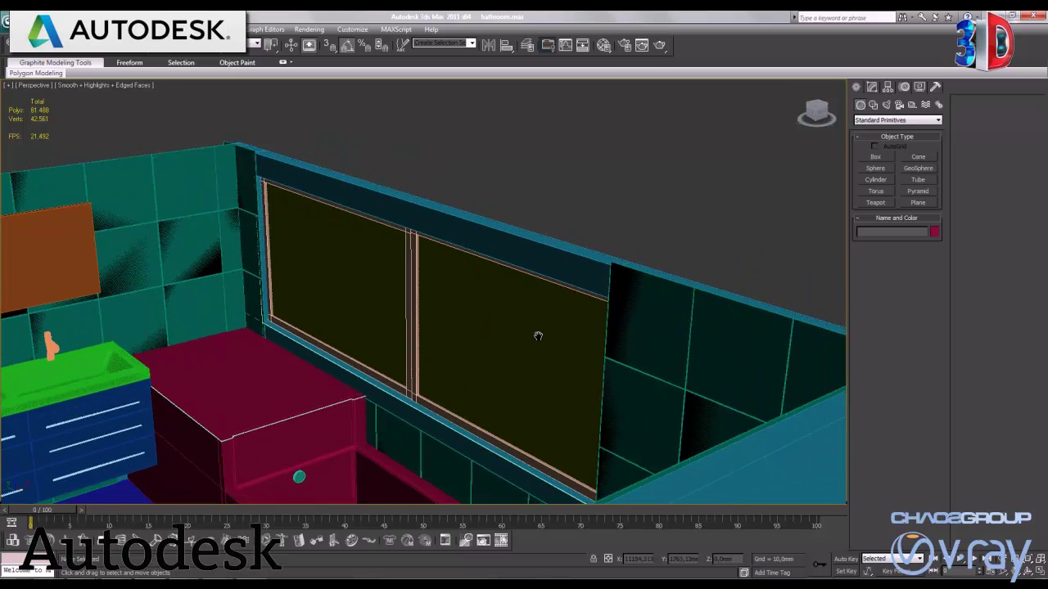
{"action": "left_click", "coordinate": [530, 238]}
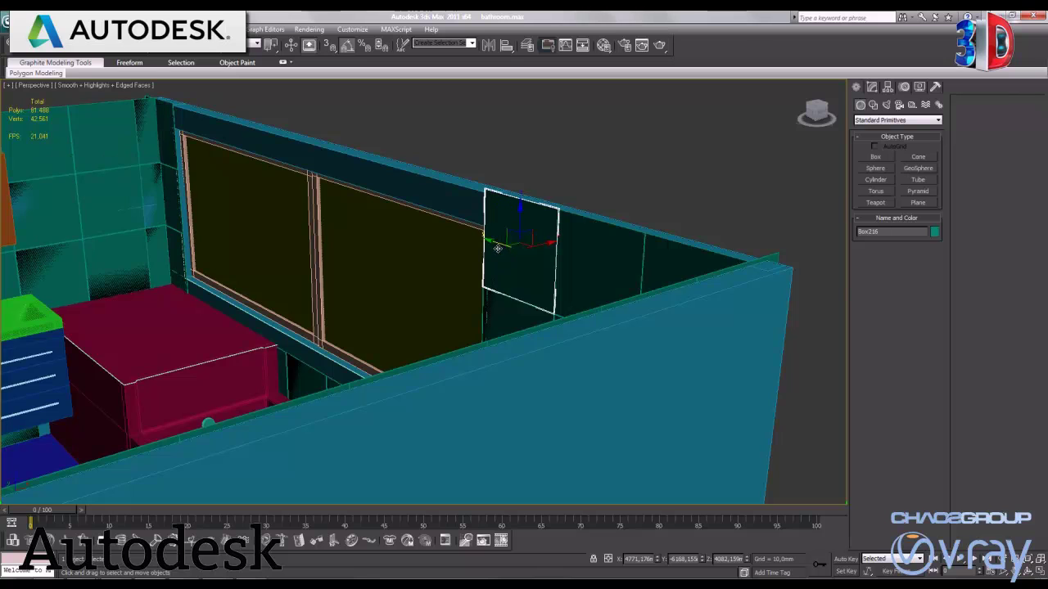
{"action": "key", "text": "Delete"}
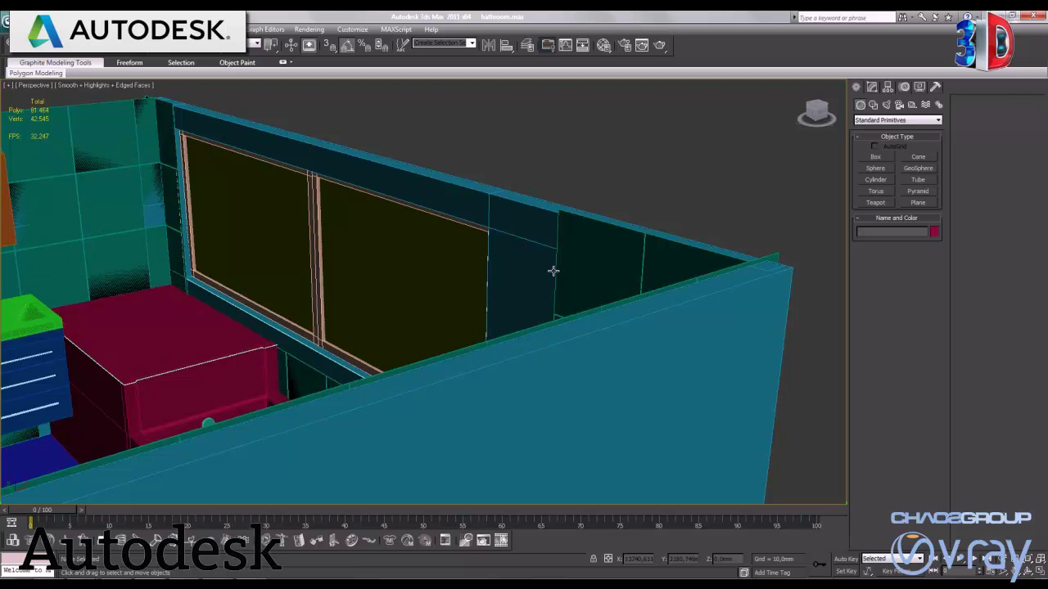
{"action": "middle_click_drag", "start_coordinate": [486, 311], "coordinate": [526, 306], "text": "alt"}
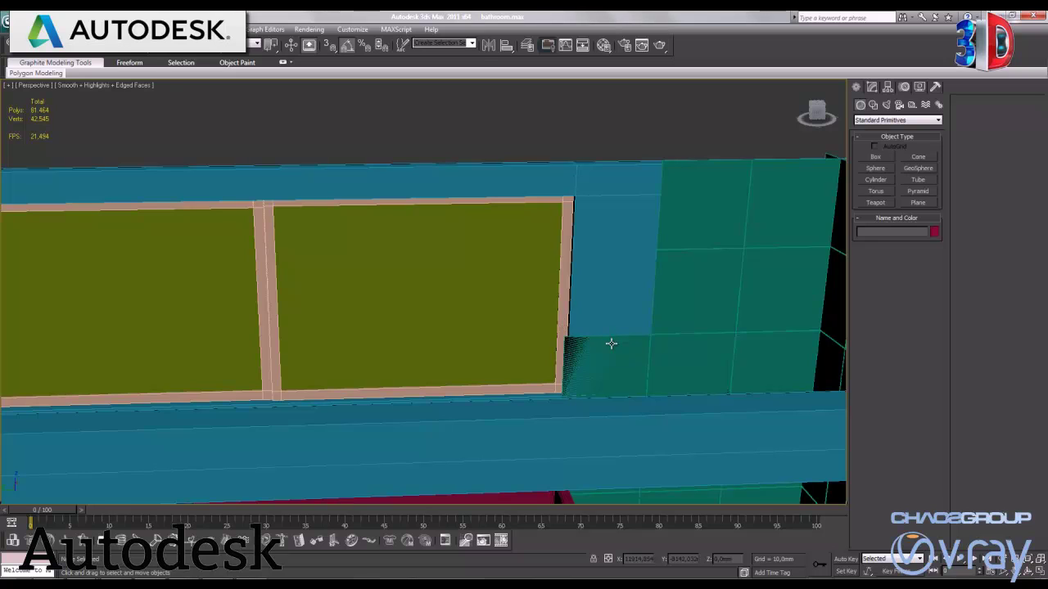
{"action": "key", "text": "ctrl+z"}
{"action": "key", "text": "ctrl+z"}
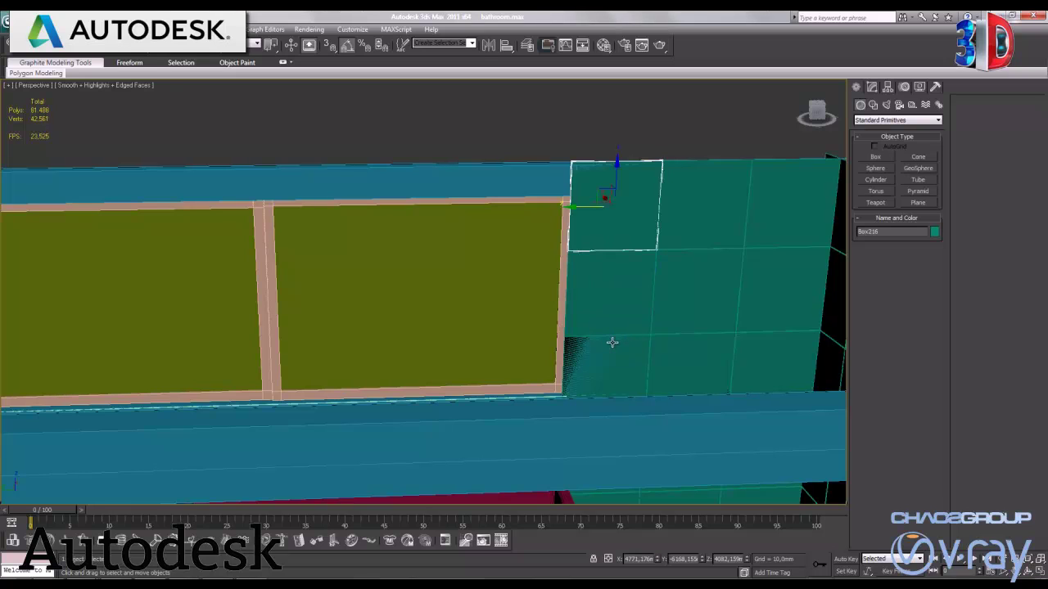
{"action": "mouse_move", "coordinate": [416, 215]}
{"action": "middle_mouse_down", "text": "alt"}
{"action": "mouse_move", "coordinate": [454, 197]}
{"action": "mouse_move", "coordinate": [487, 326]}
{"action": "middle_mouse_up", "text": "alt"}
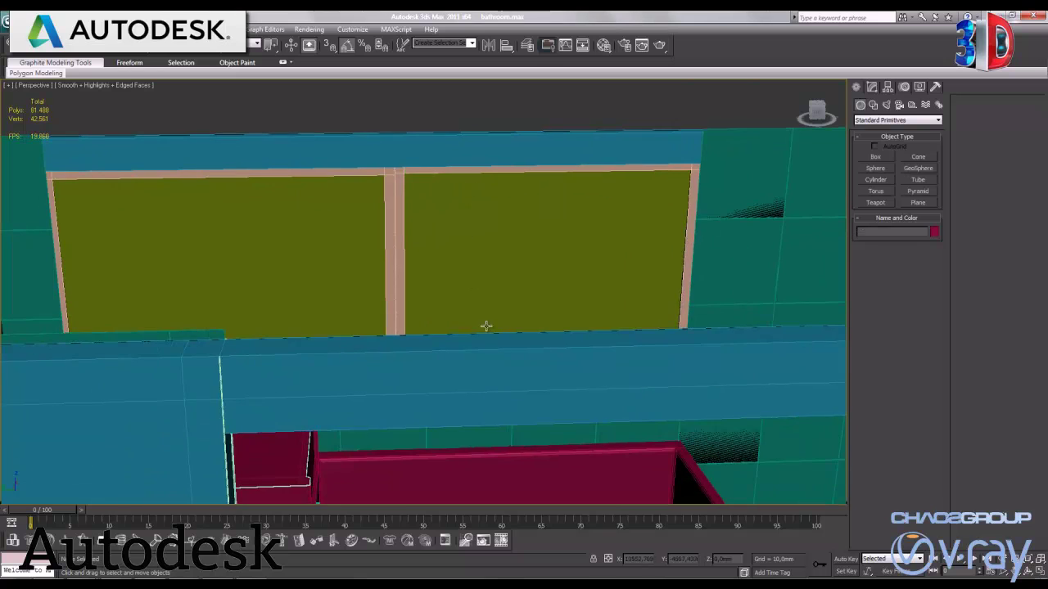
{"action": "middle_click_drag", "start_coordinate": [495, 261], "coordinate": [467, 280], "text": "alt"}
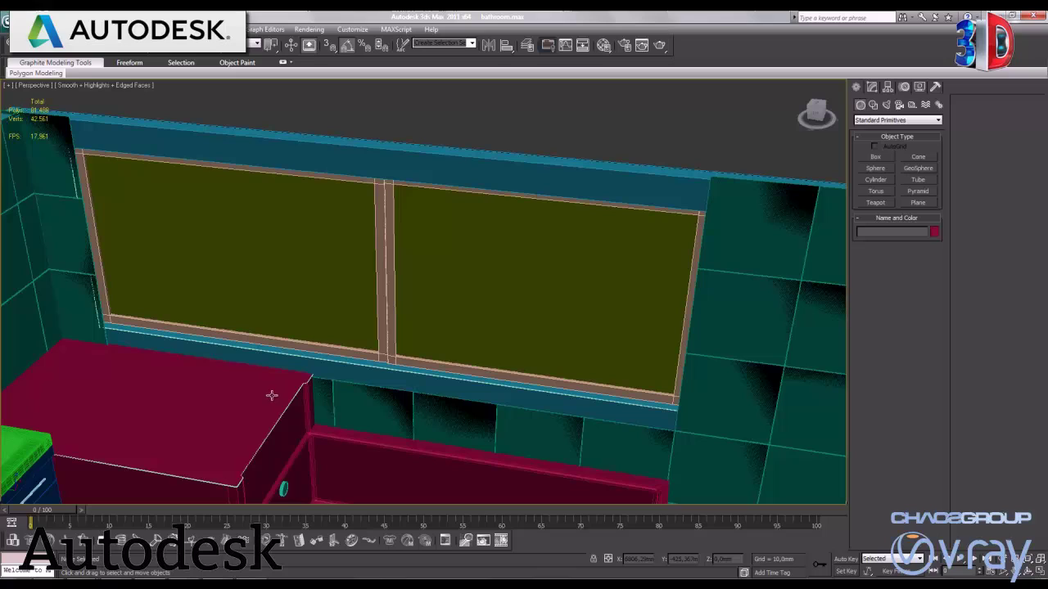
Step: Make an independent copy of the tile below the sill, moved up into the strip
{"action": "left_click", "coordinate": [635, 440]}
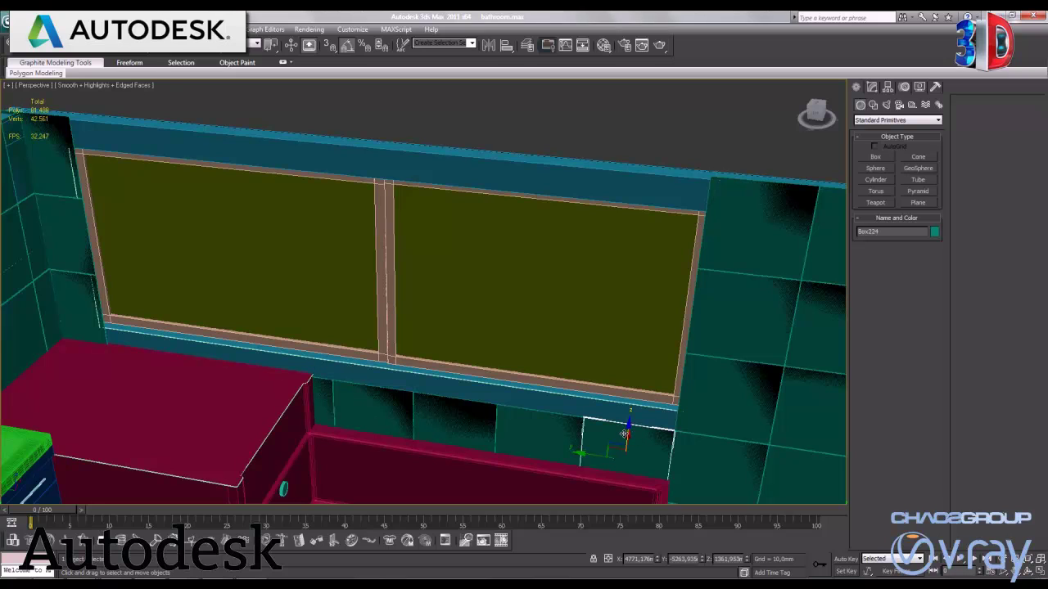
{"action": "left_click_drag", "start_coordinate": [627, 432], "coordinate": [640, 357], "text": "shift"}
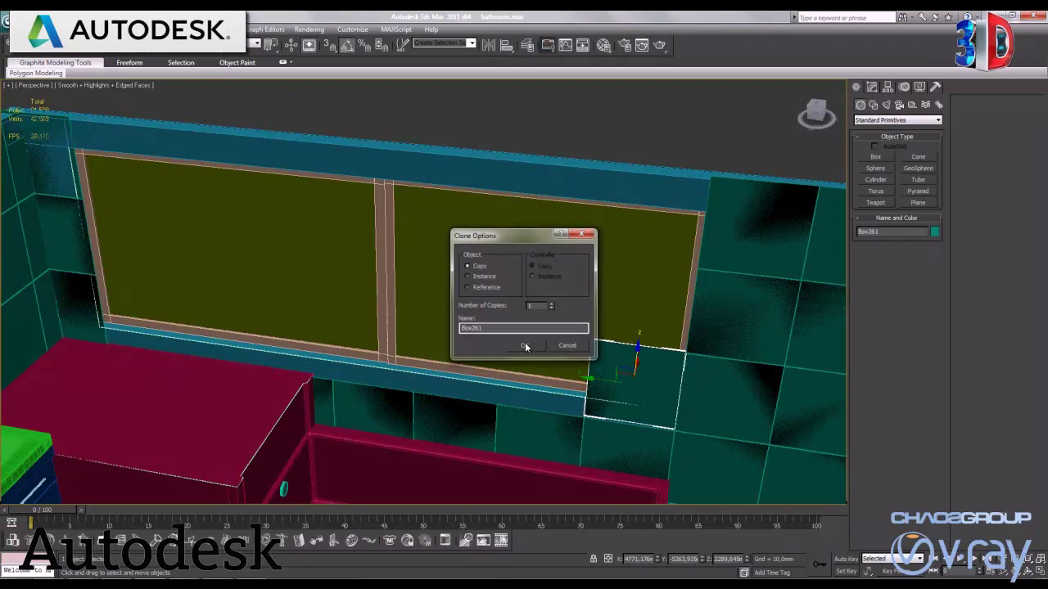
{"action": "left_click", "coordinate": [525, 342]}
Step: Frame the copied tile in a maximized Perspective view and lower it beneath the sill
{"action": "key", "text": "alt+w"}
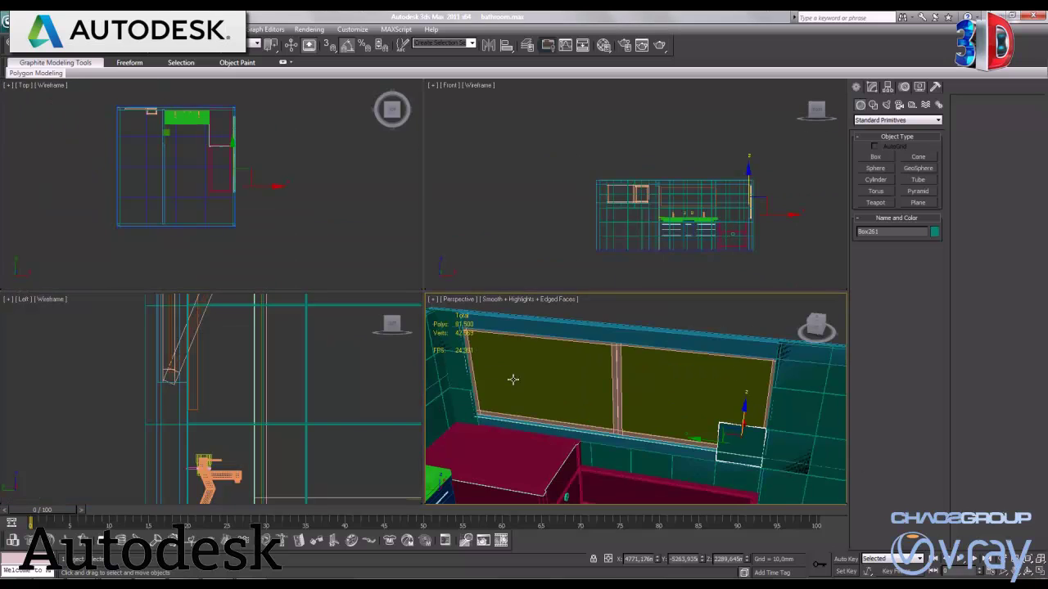
{"action": "right_click", "coordinate": [357, 425]}
{"action": "scroll", "coordinate": [357, 425], "scroll_direction": "down", "scroll_amount": 3}
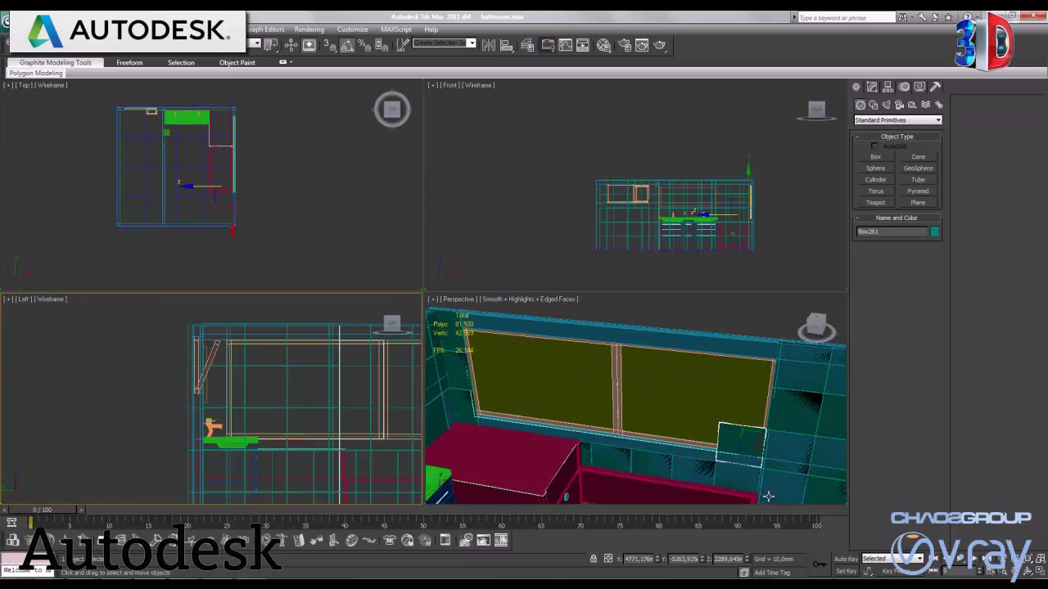
{"action": "left_click", "coordinate": [685, 423]}
{"action": "left_click", "coordinate": [1039, 572]}
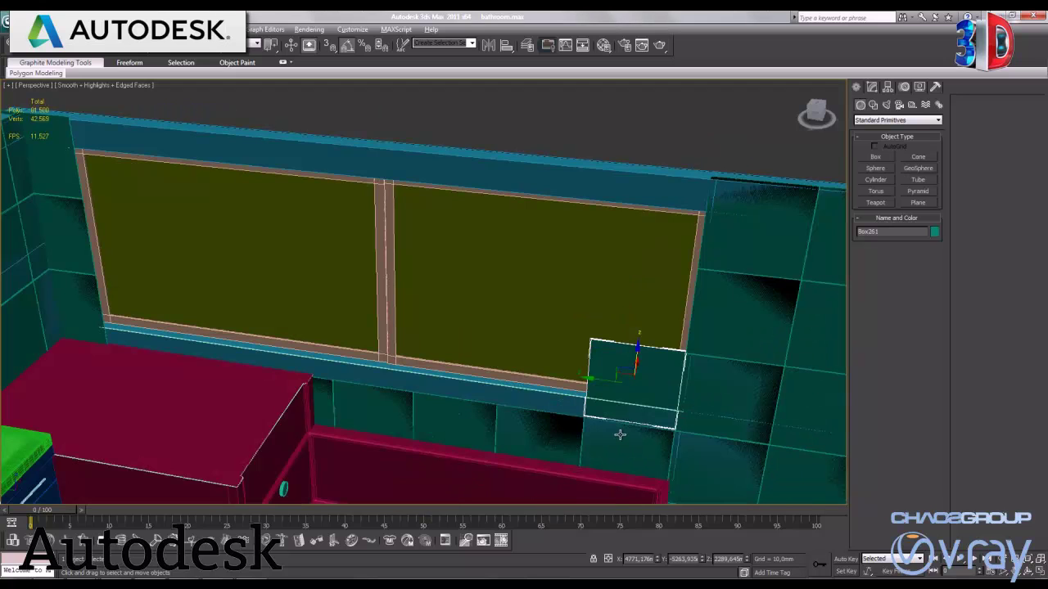
{"action": "key", "text": "z"}
{"action": "mouse_move", "coordinate": [414, 393]}
{"action": "middle_mouse_down", "text": "alt"}
{"action": "mouse_move", "coordinate": [458, 377]}
{"action": "mouse_move", "coordinate": [465, 357]}
{"action": "mouse_move", "coordinate": [556, 320]}
{"action": "middle_mouse_up", "text": "alt"}
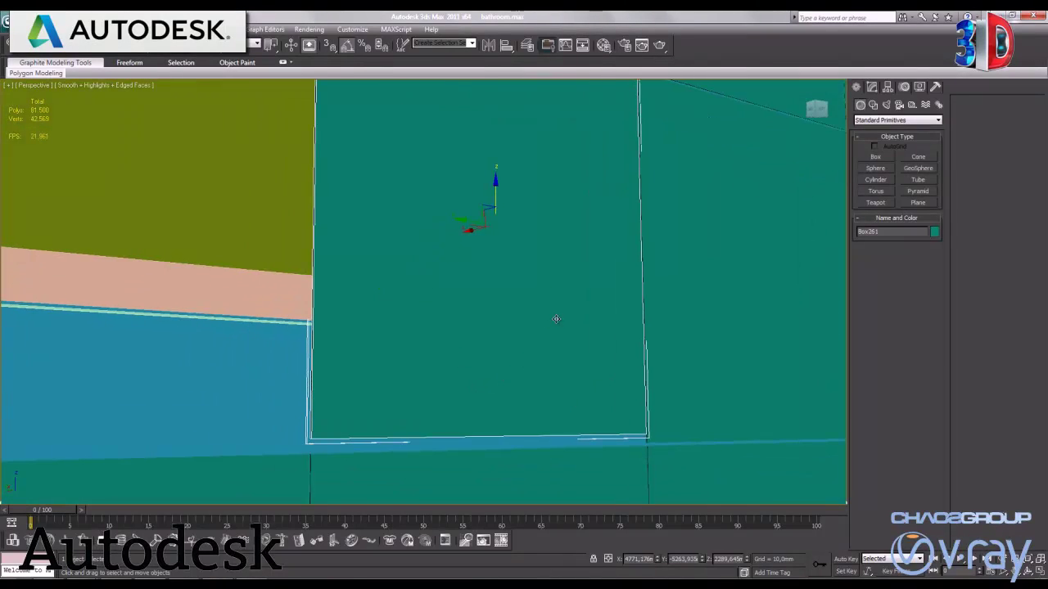
{"action": "left_click_drag", "start_coordinate": [497, 190], "coordinate": [497, 196]}
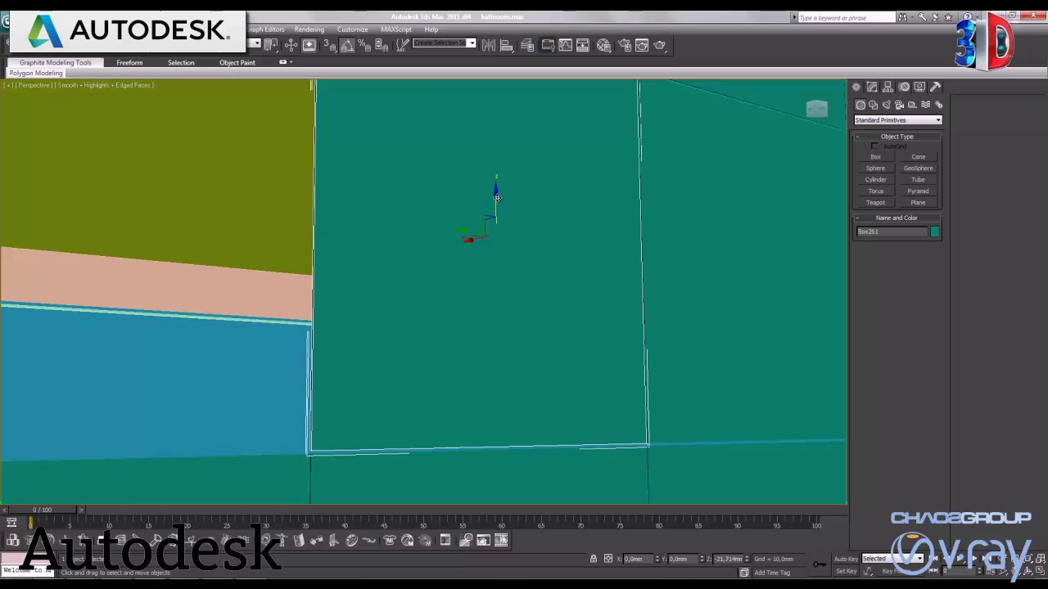
Step: Show viewport statistics and open the 900 × 900 × 5 mm box's parameters in the Modify panel
{"action": "key", "text": "7"}
{"action": "middle_click_drag", "start_coordinate": [525, 227], "coordinate": [527, 276]}
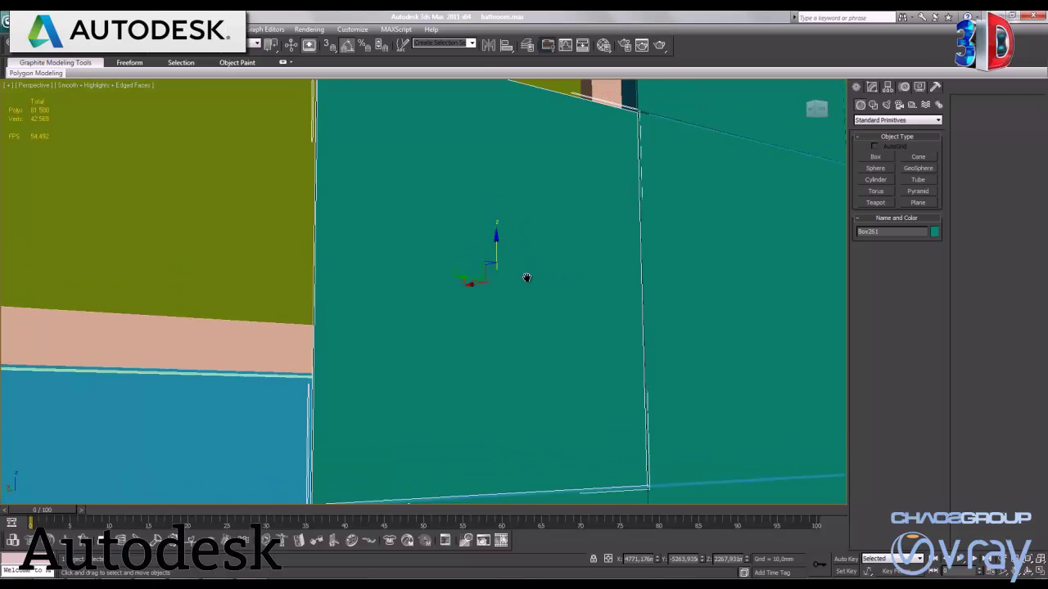
{"action": "left_click", "coordinate": [873, 87]}
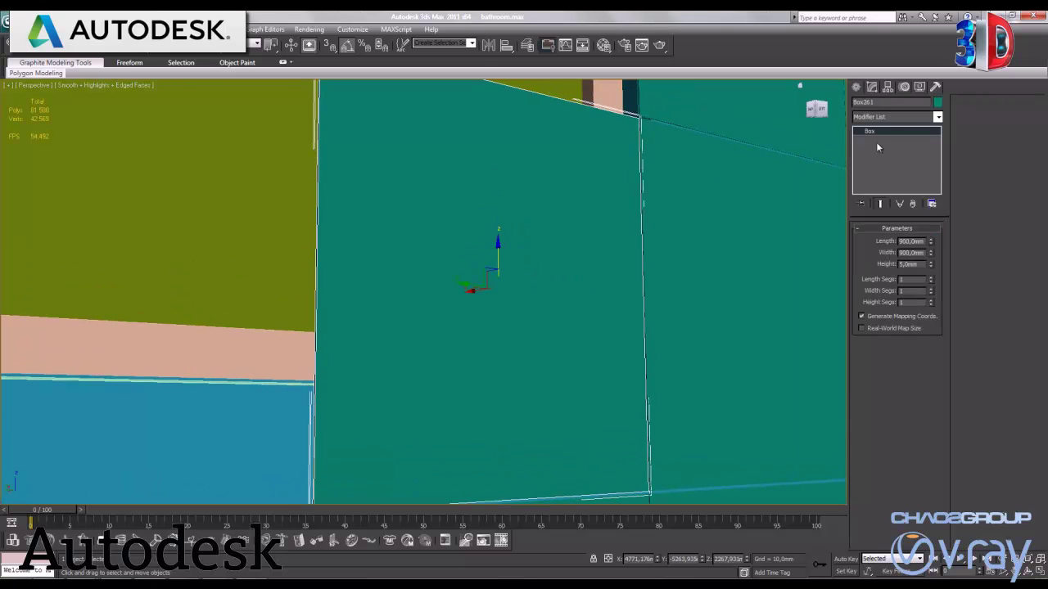
Step: Convert the tile box to an Editable Poly and switch to Vertex sub-object mode
{"action": "right_click", "coordinate": [581, 245]}
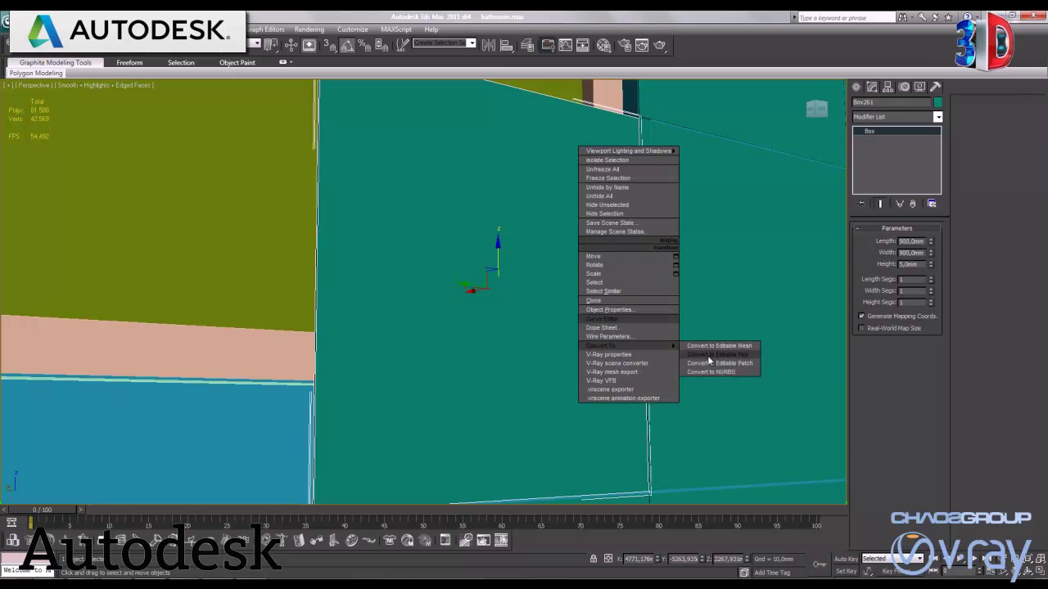
{"action": "mouse_move", "coordinate": [602, 345]}
{"action": "left_click", "coordinate": [712, 359]}
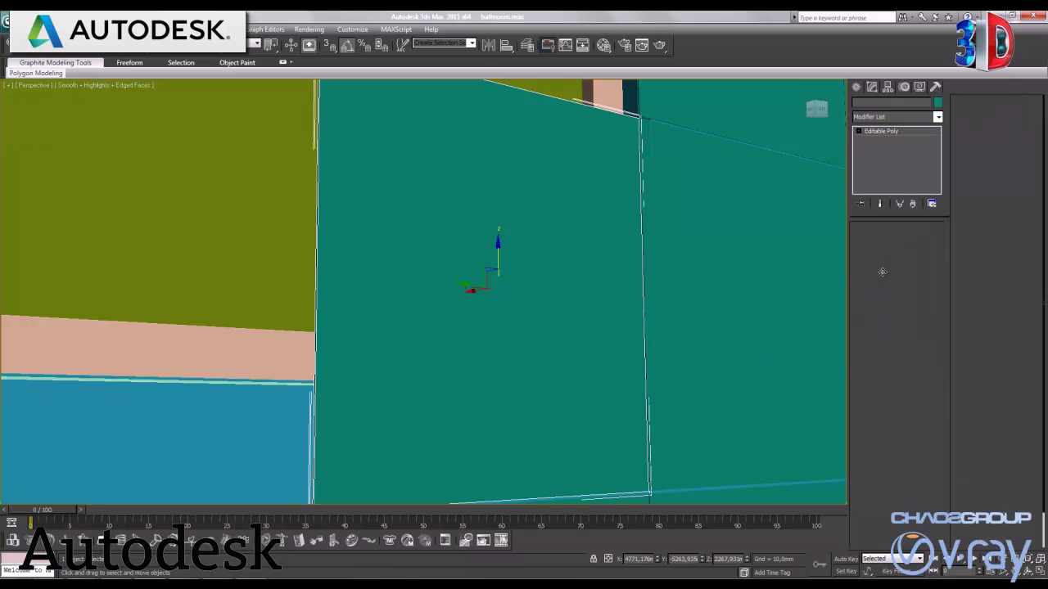
{"action": "key", "text": "q"}
{"action": "key", "text": "7"}
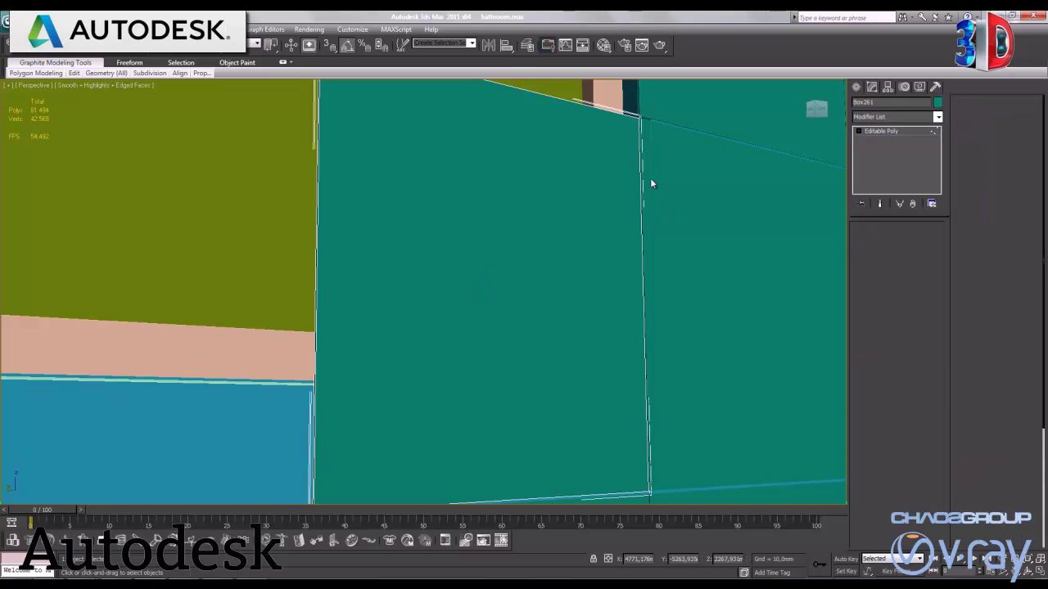
{"action": "key", "text": "1"}
Step: Select the tile's four top vertices and drag them down along Z to just below the sill
{"action": "middle_click_drag", "start_coordinate": [655, 220], "coordinate": [600, 246], "text": "alt"}
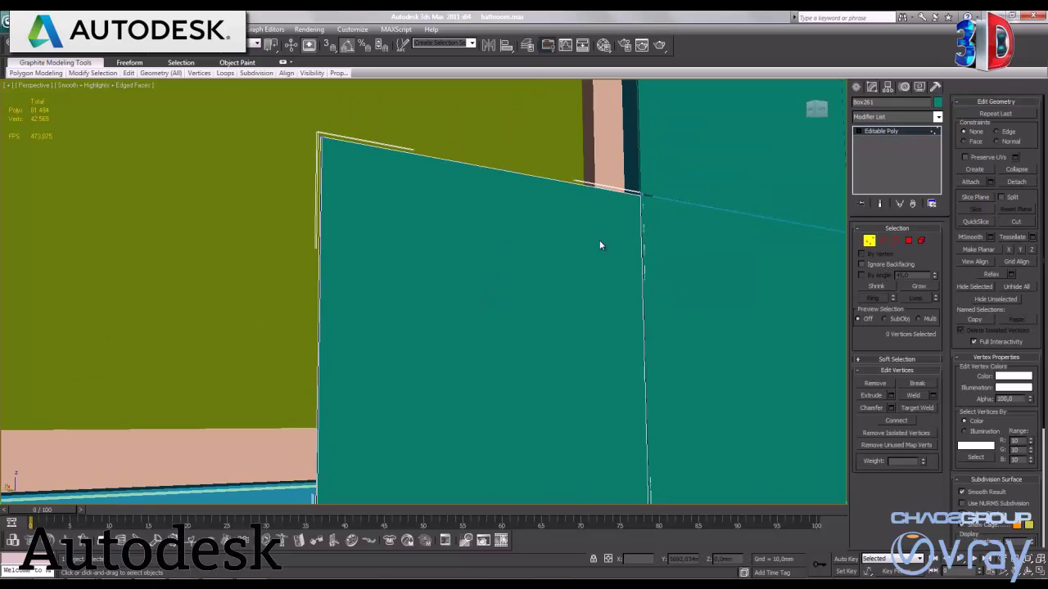
{"action": "left_click_drag", "start_coordinate": [299, 113], "coordinate": [683, 230]}
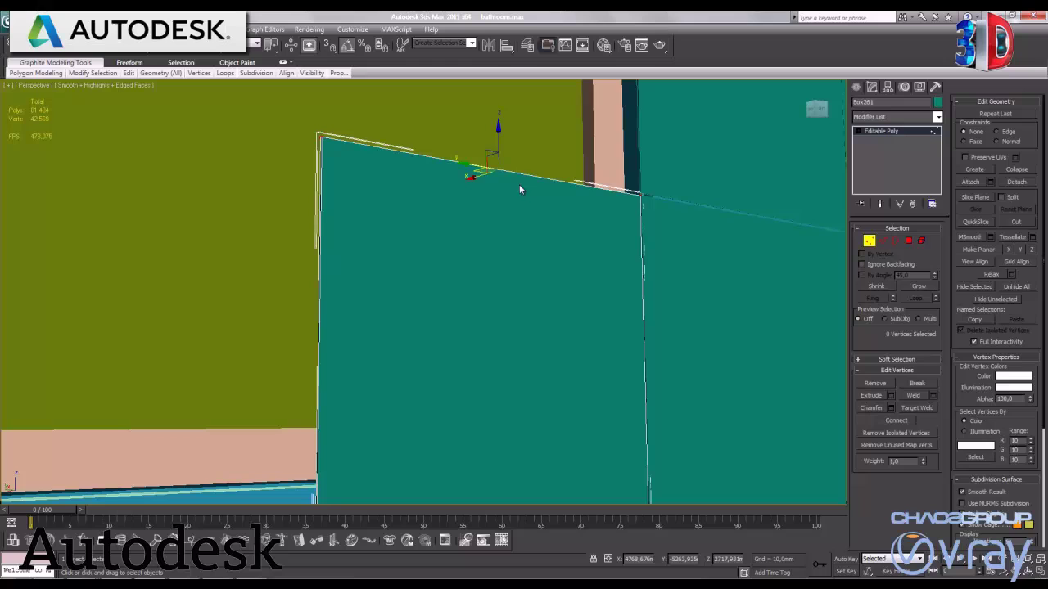
{"action": "left_click_drag", "start_coordinate": [499, 135], "coordinate": [491, 368]}
{"action": "middle_click_drag", "start_coordinate": [732, 423], "coordinate": [758, 235]}
{"action": "mouse_move", "coordinate": [529, 176]}
{"action": "left_mouse_down"}
{"action": "mouse_move", "coordinate": [507, 268]}
{"action": "mouse_move", "coordinate": [509, 254]}
{"action": "left_mouse_up"}
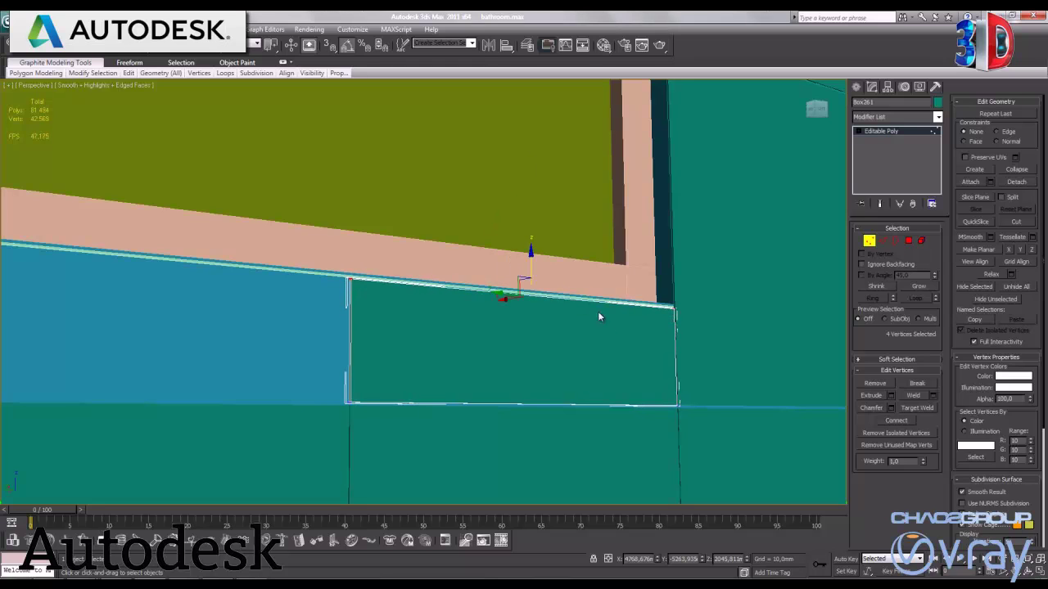
{"action": "middle_click_drag", "start_coordinate": [641, 338], "coordinate": [542, 352], "text": "alt"}
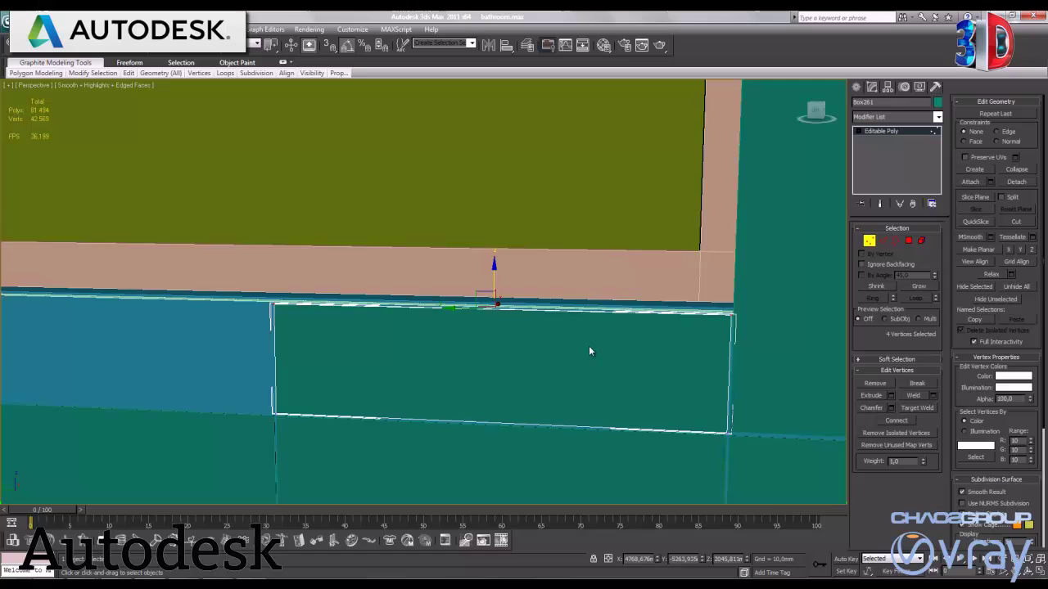
{"action": "middle_click_drag", "start_coordinate": [394, 324], "coordinate": [564, 294]}
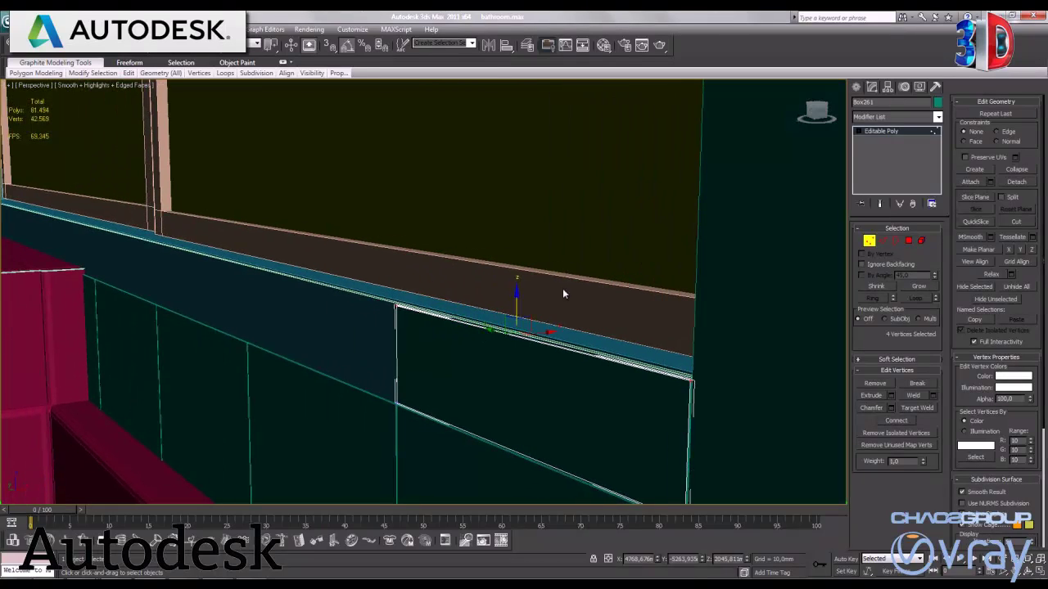
Step: Leave vertex editing and lower the blue sill trim Line005 slightly along Z
{"action": "left_click", "coordinate": [870, 241]}
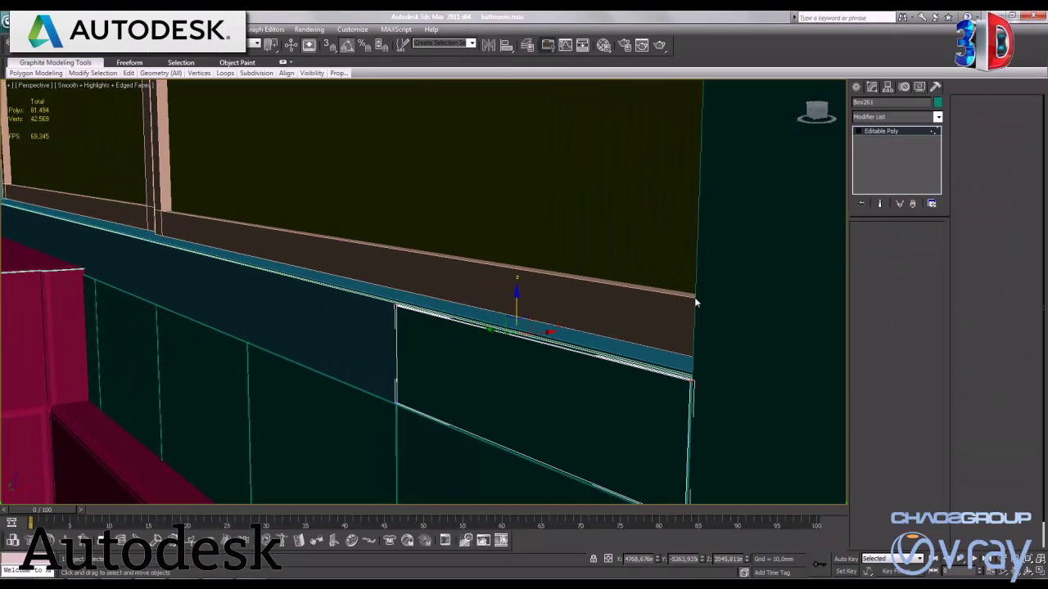
{"action": "left_click", "coordinate": [377, 299]}
{"action": "middle_click_drag", "start_coordinate": [376, 300], "coordinate": [32, 189], "text": "alt"}
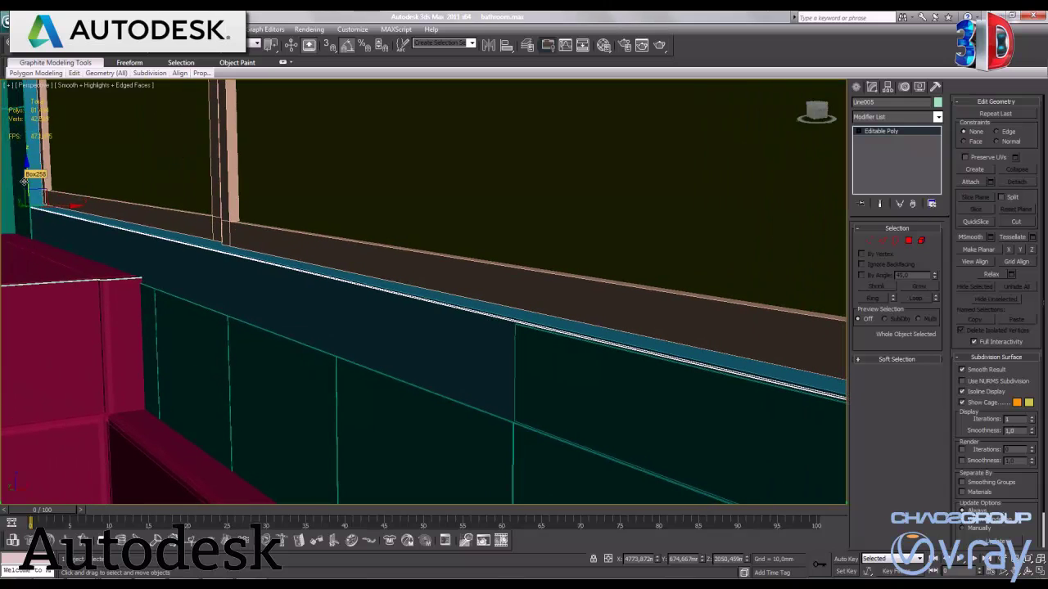
{"action": "left_click_drag", "start_coordinate": [24, 180], "coordinate": [24, 179]}
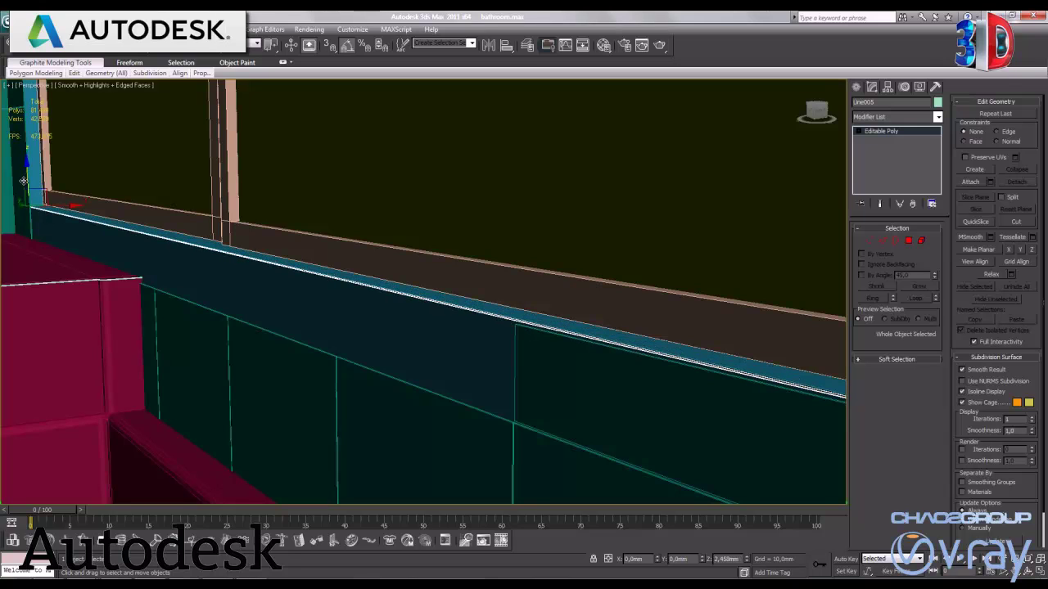
Step: Adjust Box261's four top vertices to meet the trim's underside, then exit Vertex mode
{"action": "left_click", "coordinate": [663, 402]}
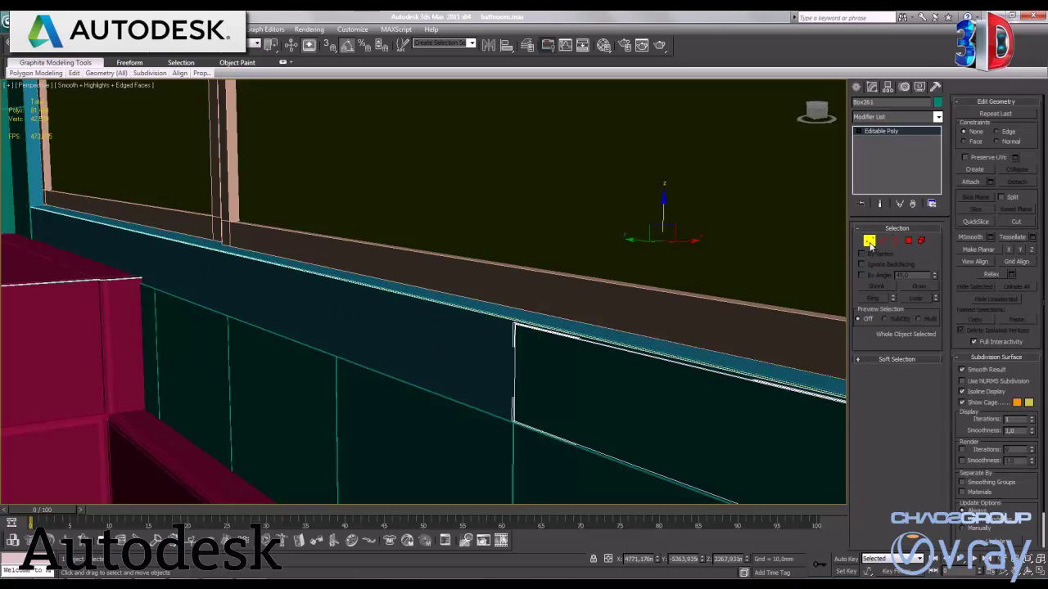
{"action": "left_click", "coordinate": [869, 240]}
{"action": "left_click_drag", "start_coordinate": [658, 306], "coordinate": [656, 319]}
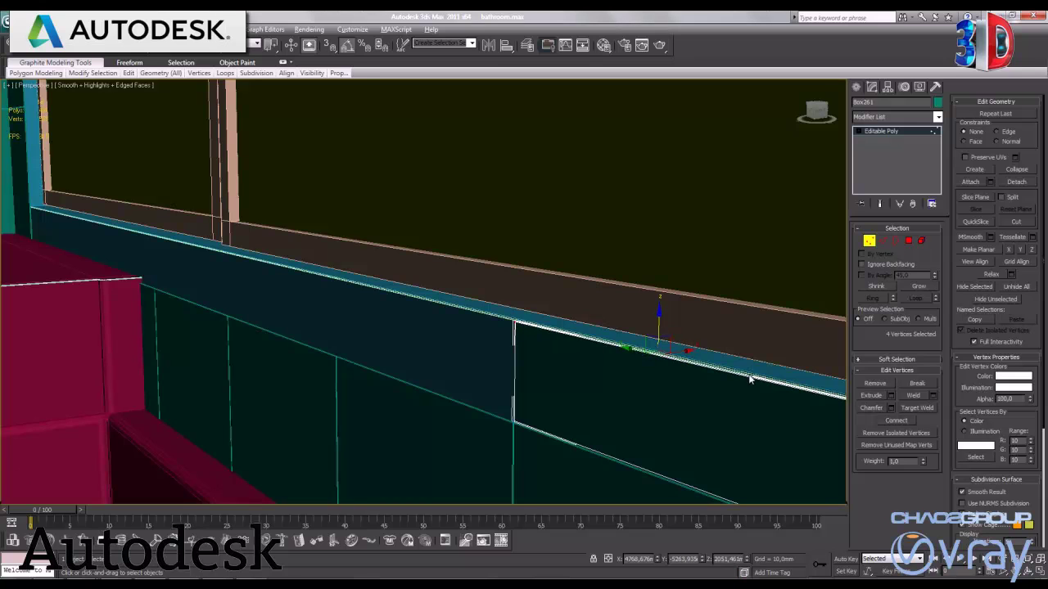
{"action": "middle_click_drag", "start_coordinate": [750, 378], "coordinate": [619, 286], "text": "alt"}
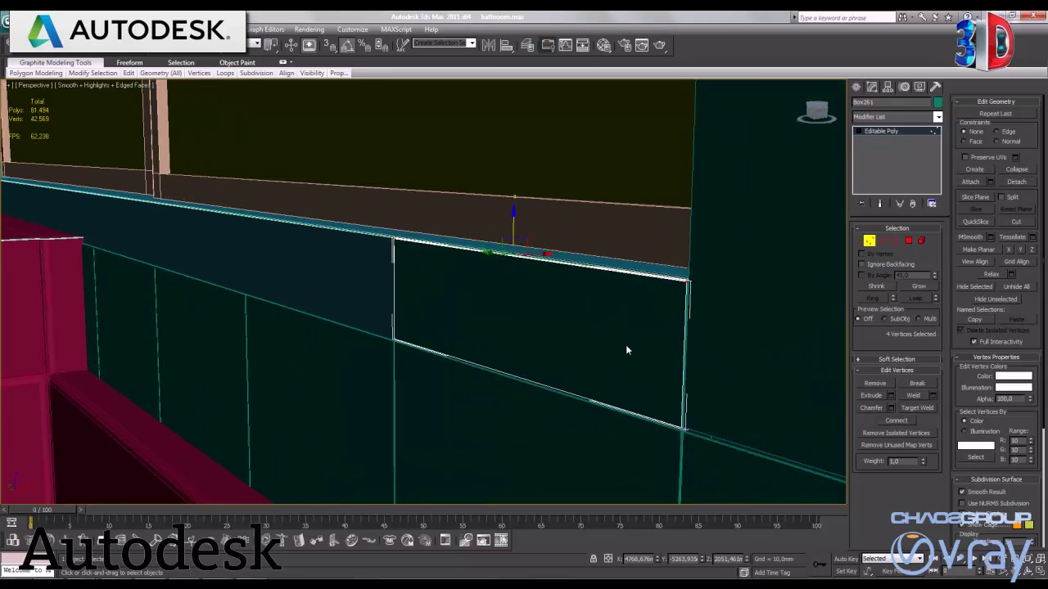
{"action": "left_click", "coordinate": [864, 241]}
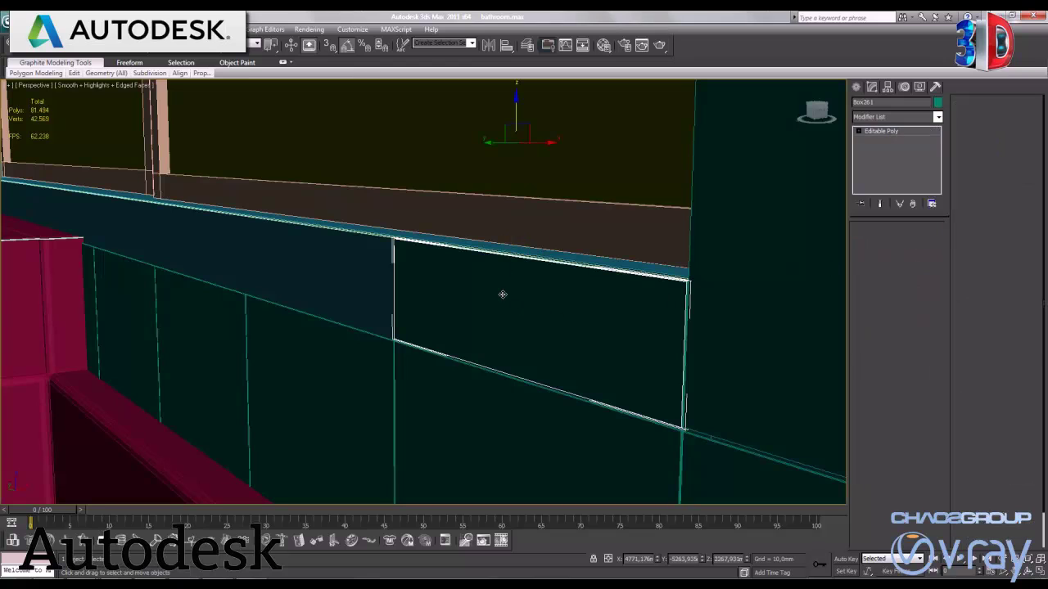
{"action": "mouse_move", "coordinate": [536, 309]}
{"action": "middle_mouse_down", "text": "alt"}
{"action": "mouse_move", "coordinate": [527, 299]}
{"action": "mouse_move", "coordinate": [571, 304]}
{"action": "middle_mouse_up", "text": "alt"}
Step: Shift-drag the short tile left along X to create 8 copies beneath the window sill
{"action": "key", "text": "7"}
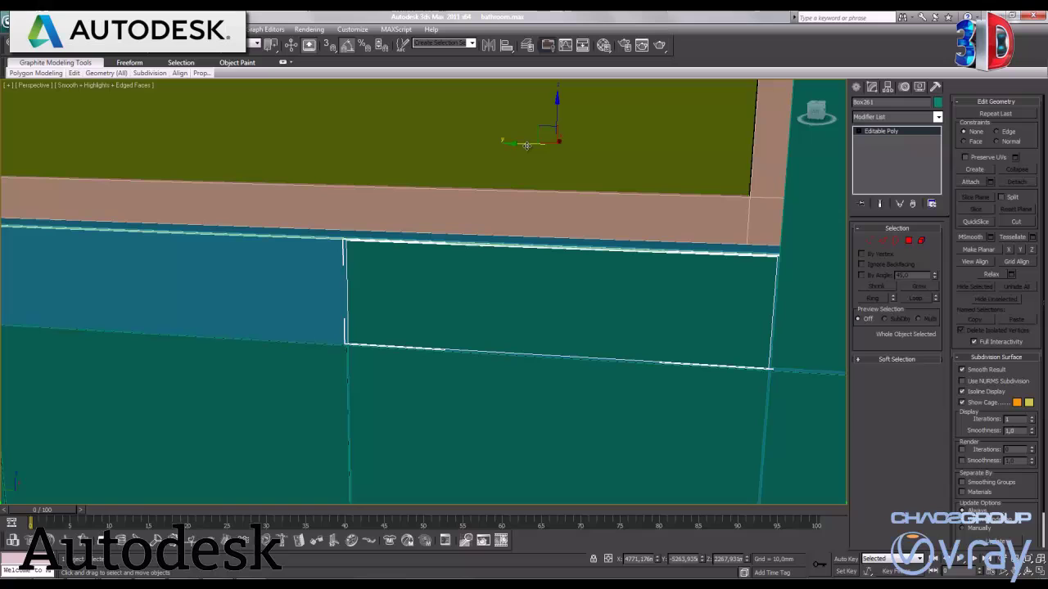
{"action": "left_click_drag", "start_coordinate": [527, 143], "coordinate": [122, 145]}
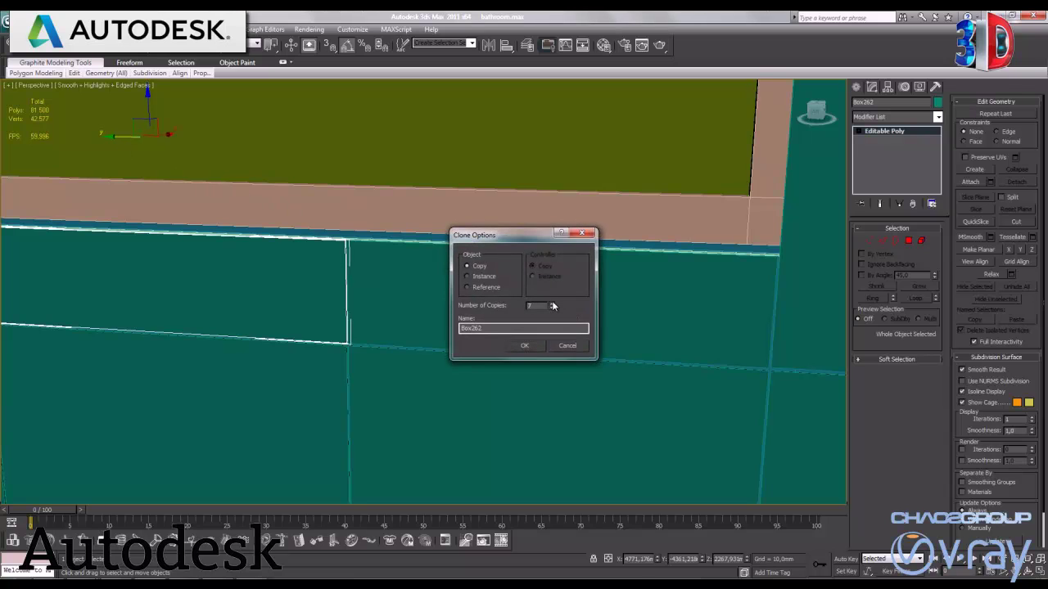
{"action": "left_click", "coordinate": [526, 347]}
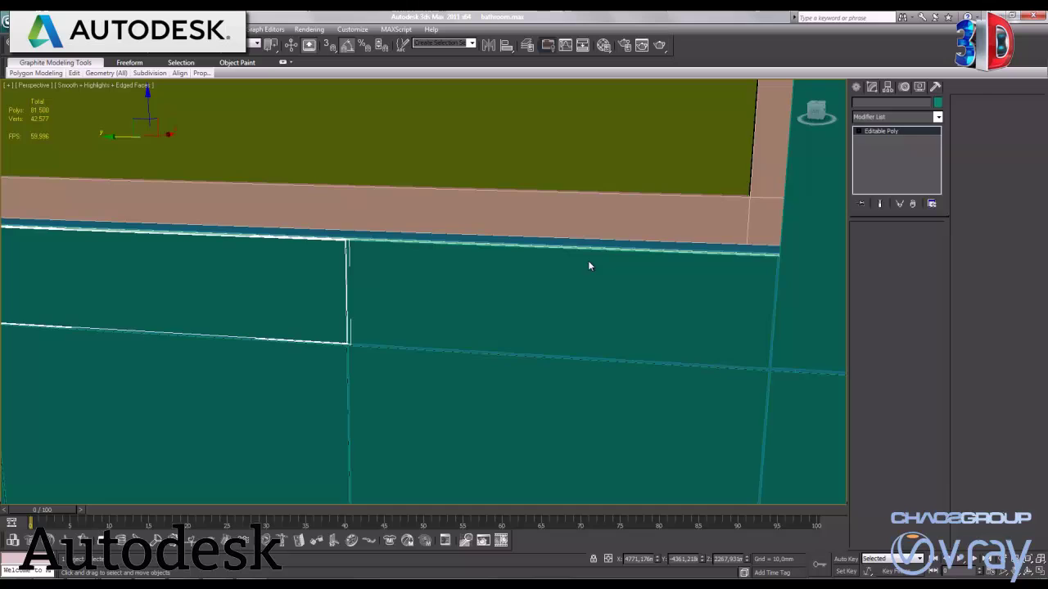
{"action": "scroll", "coordinate": [606, 274], "scroll_direction": "up", "scroll_amount": 2}
{"action": "middle_click_drag", "start_coordinate": [606, 274], "coordinate": [822, 358], "text": "alt"}
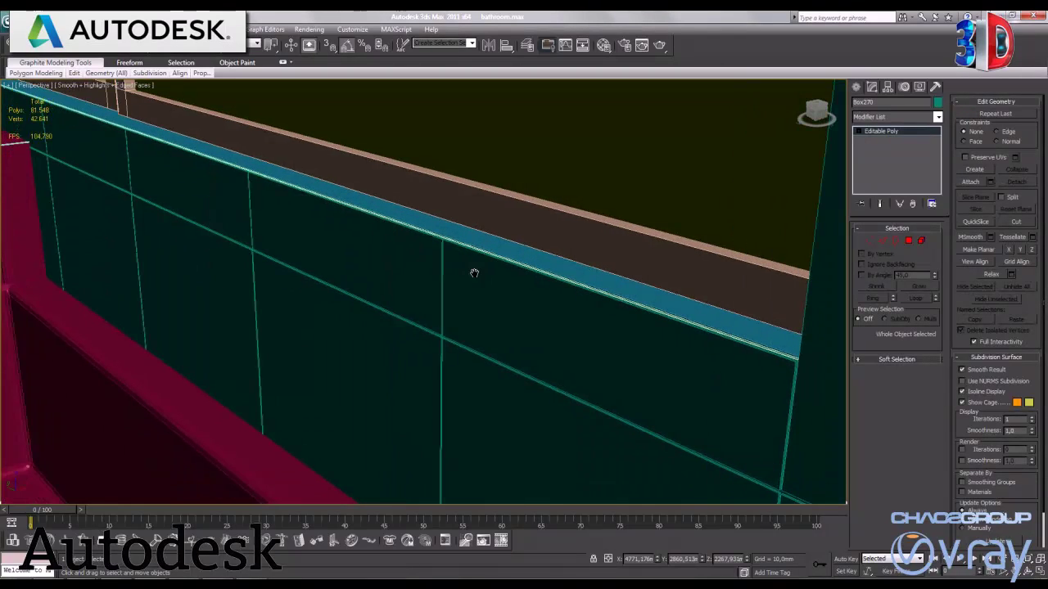
{"action": "scroll", "coordinate": [697, 339], "scroll_direction": "down", "scroll_amount": 2}
{"action": "scroll", "coordinate": [582, 260], "scroll_direction": "down", "scroll_amount": 2}
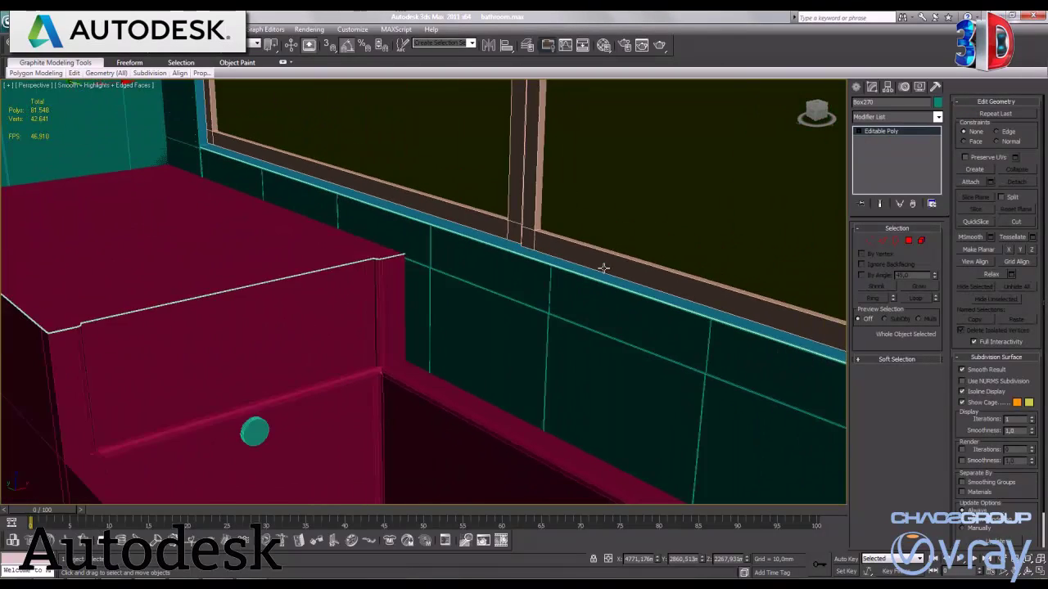
{"action": "scroll", "coordinate": [582, 262], "scroll_direction": "down", "scroll_amount": 3}
{"action": "scroll", "coordinate": [480, 256], "scroll_direction": "down", "scroll_amount": 2}
{"action": "middle_click_drag", "start_coordinate": [479, 257], "coordinate": [816, 387], "text": "alt"}
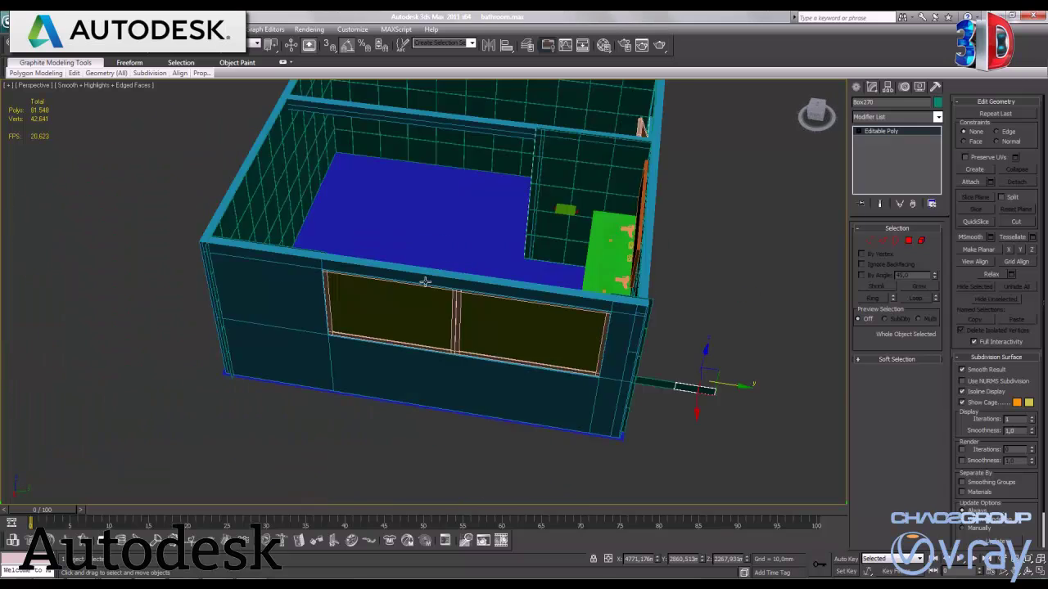
Step: Delete both pieces of the stray thin bar sticking out of the bathroom
{"action": "left_click", "coordinate": [814, 384]}
{"action": "left_click", "coordinate": [666, 434]}
{"action": "key", "text": "Delete"}
{"action": "left_click", "coordinate": [636, 427]}
{"action": "key", "text": "Delete"}
Step: Orbit, pan and zoom to inspect the row of short tiles under the window above the tub
{"action": "mouse_move", "coordinate": [534, 352]}
{"action": "middle_mouse_down", "text": "alt"}
{"action": "mouse_move", "coordinate": [655, 345]}
{"action": "mouse_move", "coordinate": [592, 332]}
{"action": "middle_mouse_up", "text": "alt"}
{"action": "scroll", "coordinate": [681, 304], "scroll_direction": "up", "scroll_amount": 4}
{"action": "middle_click_drag", "start_coordinate": [681, 303], "coordinate": [404, 311]}
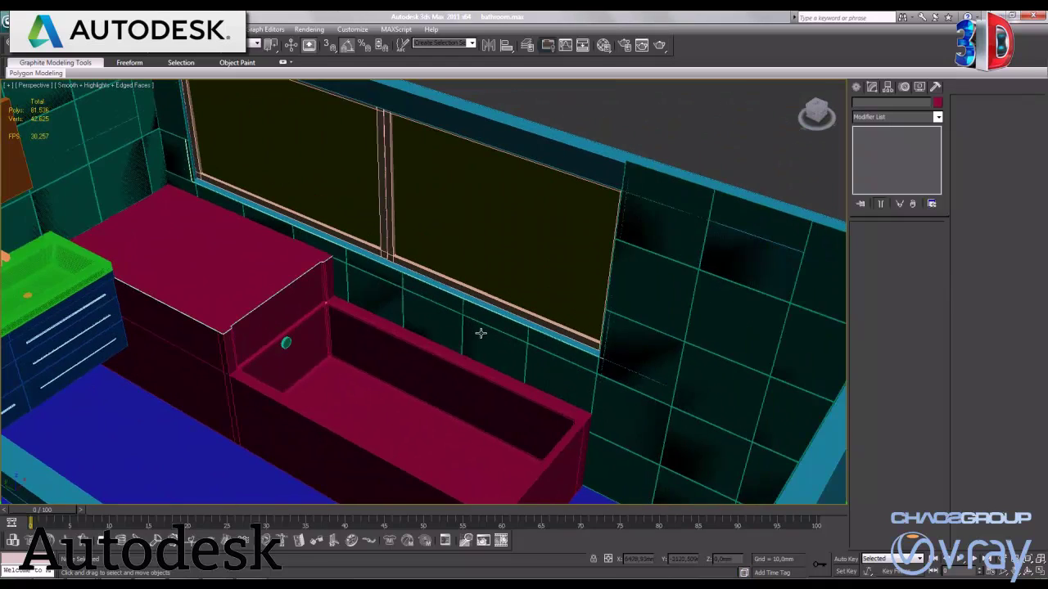
{"action": "scroll", "coordinate": [480, 334], "scroll_direction": "up", "scroll_amount": 4}
{"action": "scroll", "coordinate": [609, 296], "scroll_direction": "down", "scroll_amount": 2}
{"action": "middle_click_drag", "start_coordinate": [535, 262], "coordinate": [590, 362]}
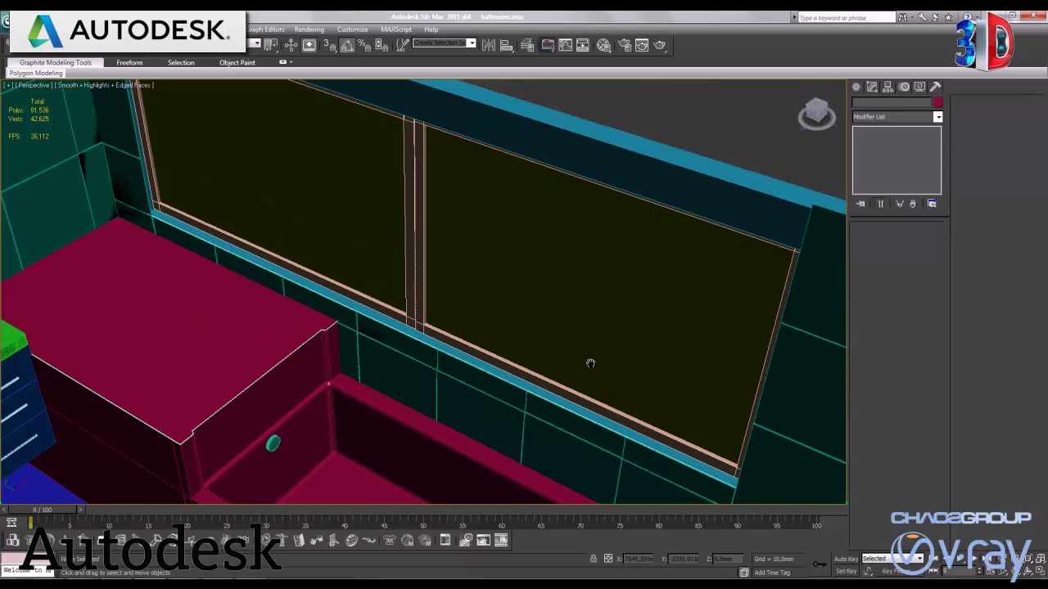
{"action": "scroll", "coordinate": [583, 284], "scroll_direction": "down", "scroll_amount": 2}
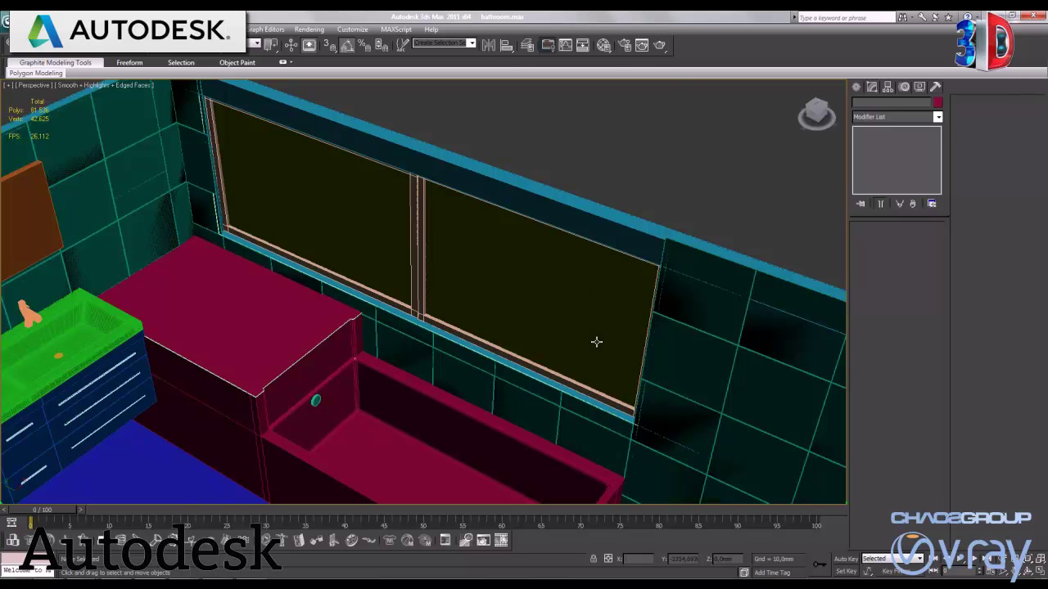
{"action": "mouse_move", "coordinate": [613, 344]}
{"action": "middle_mouse_down", "text": "alt"}
{"action": "mouse_move", "coordinate": [497, 335]}
{"action": "mouse_move", "coordinate": [629, 276]}
{"action": "mouse_move", "coordinate": [573, 266]}
{"action": "middle_mouse_up", "text": "alt"}
{"action": "scroll", "coordinate": [573, 265], "scroll_direction": "up", "scroll_amount": 5}
{"action": "mouse_move", "coordinate": [625, 206]}
{"action": "middle_mouse_down", "text": "alt"}
{"action": "mouse_move", "coordinate": [480, 335]}
{"action": "mouse_move", "coordinate": [498, 327]}
{"action": "mouse_move", "coordinate": [479, 328]}
{"action": "middle_mouse_up", "text": "alt"}
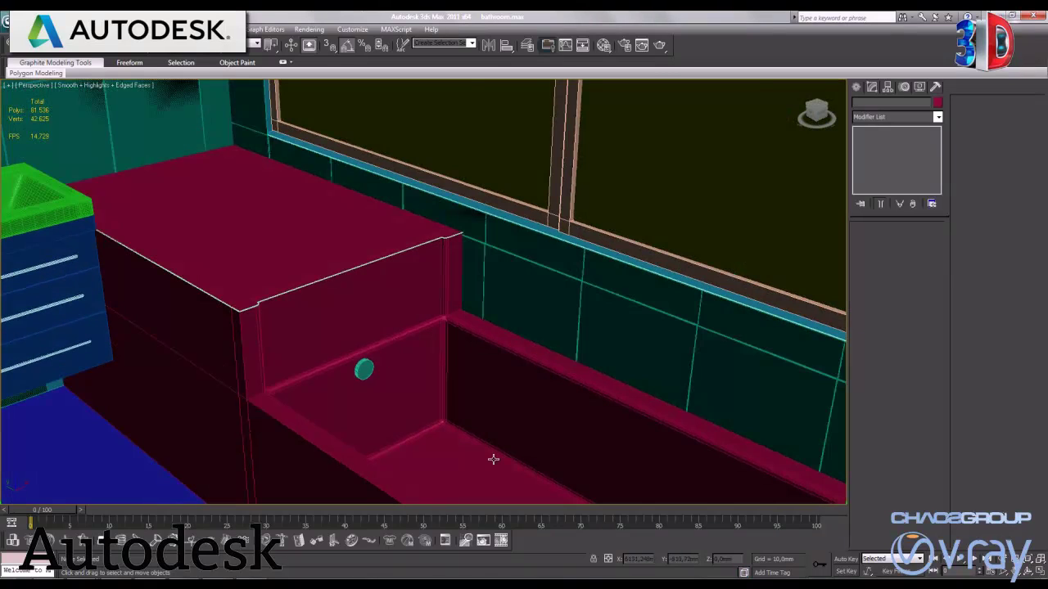